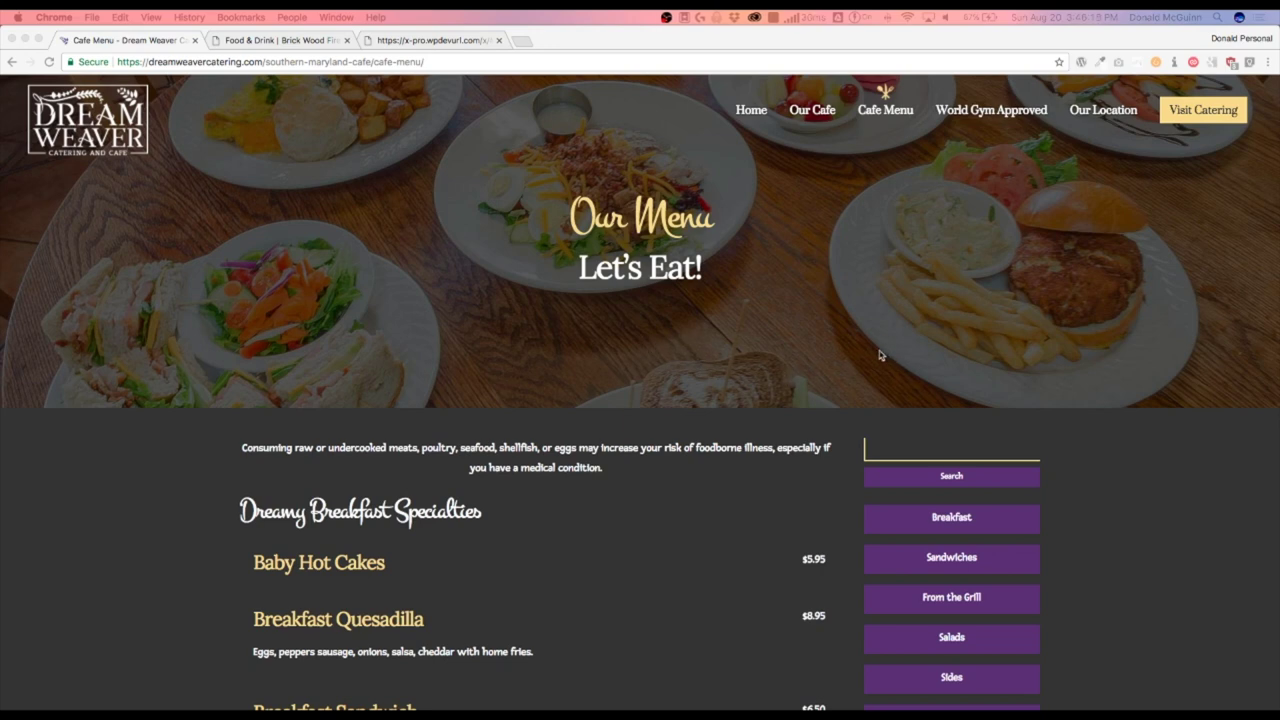
Examine how the category button sidebar behaves down the Dream Weaver cafe menu page, from the breakfast specialties to the sandwiches.
scroll(800, 357, down, 3)
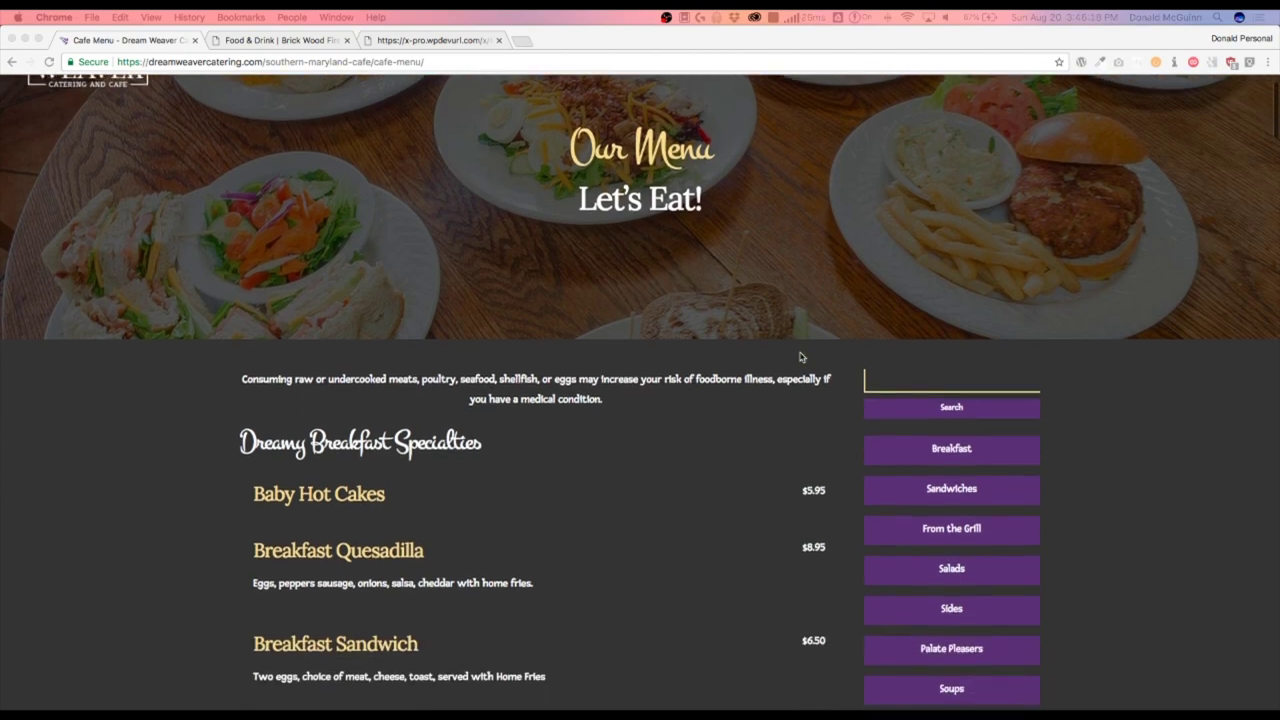
scroll(800, 357, down, 5)
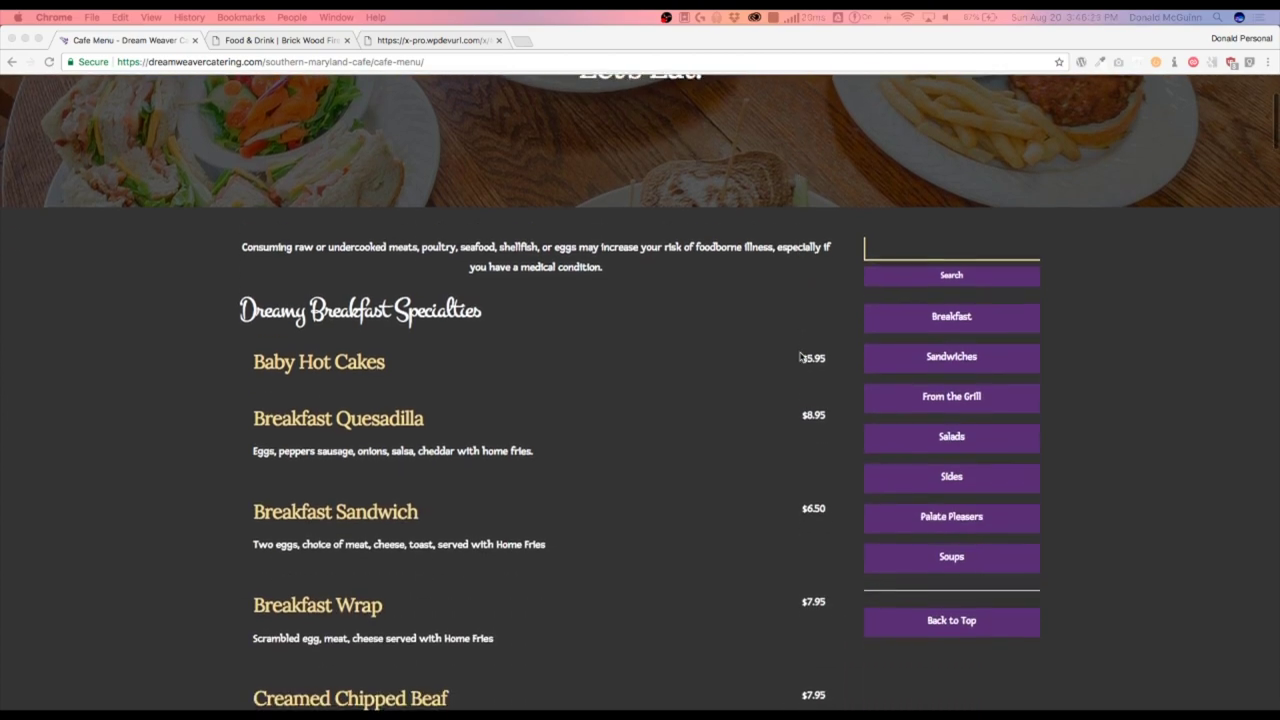
scroll(800, 357, down, 3)
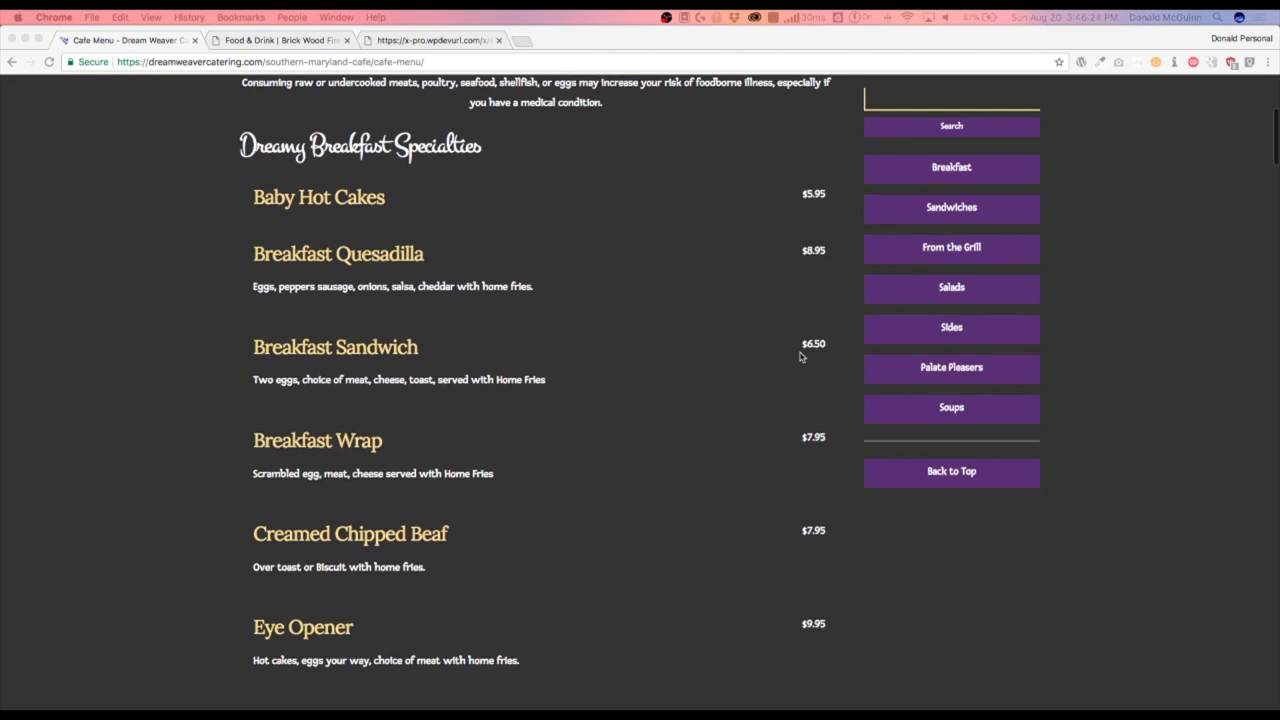
scroll(1088, 285, down, 5)
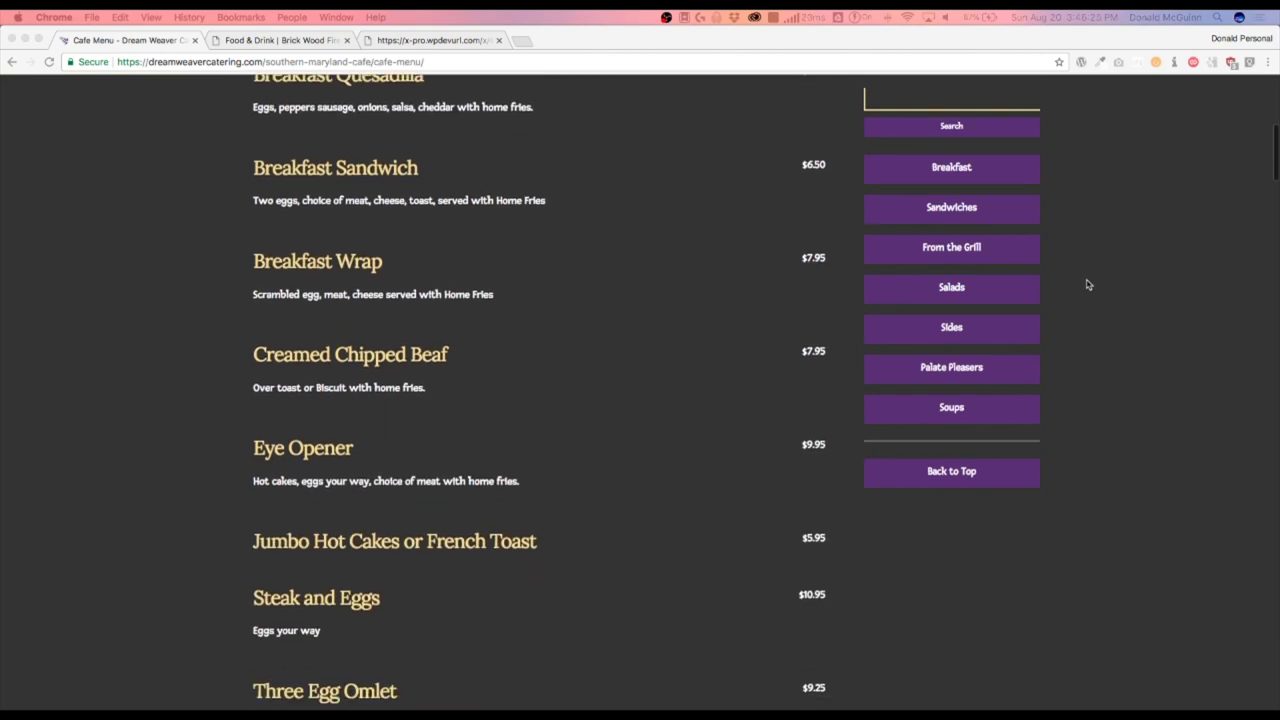
scroll(1088, 285, down, 3)
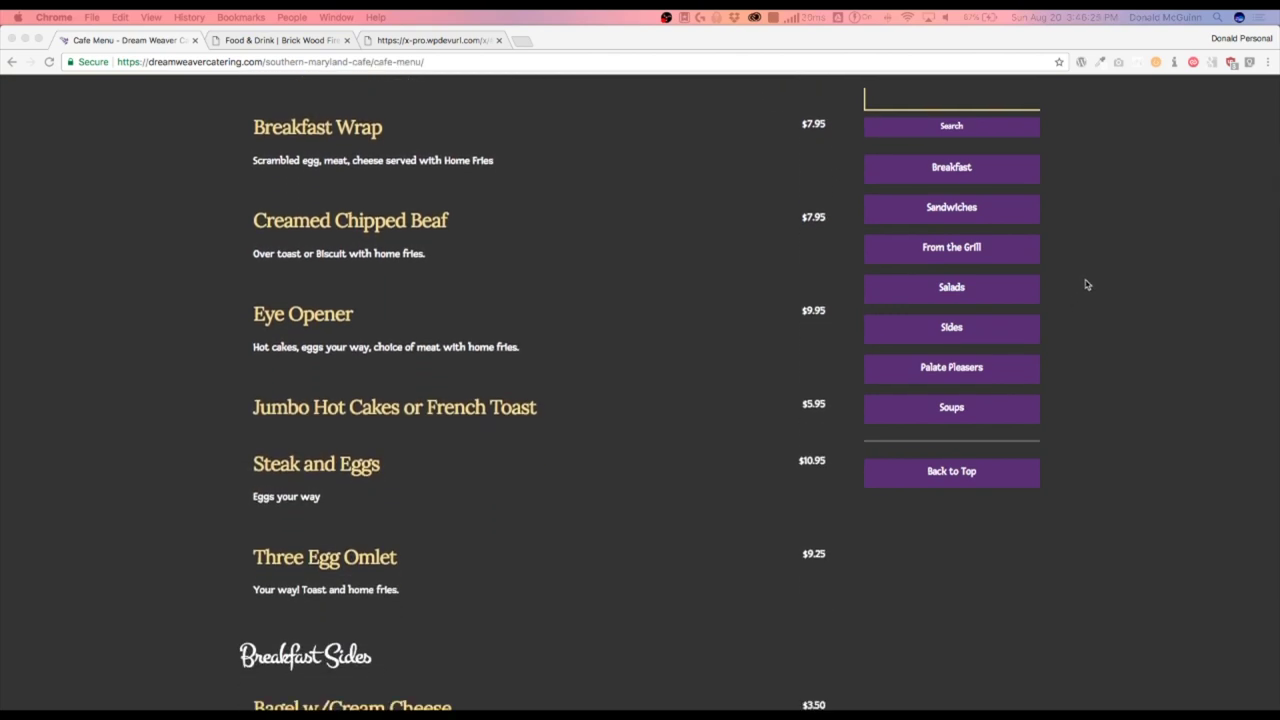
scroll(1088, 285, down, 10)
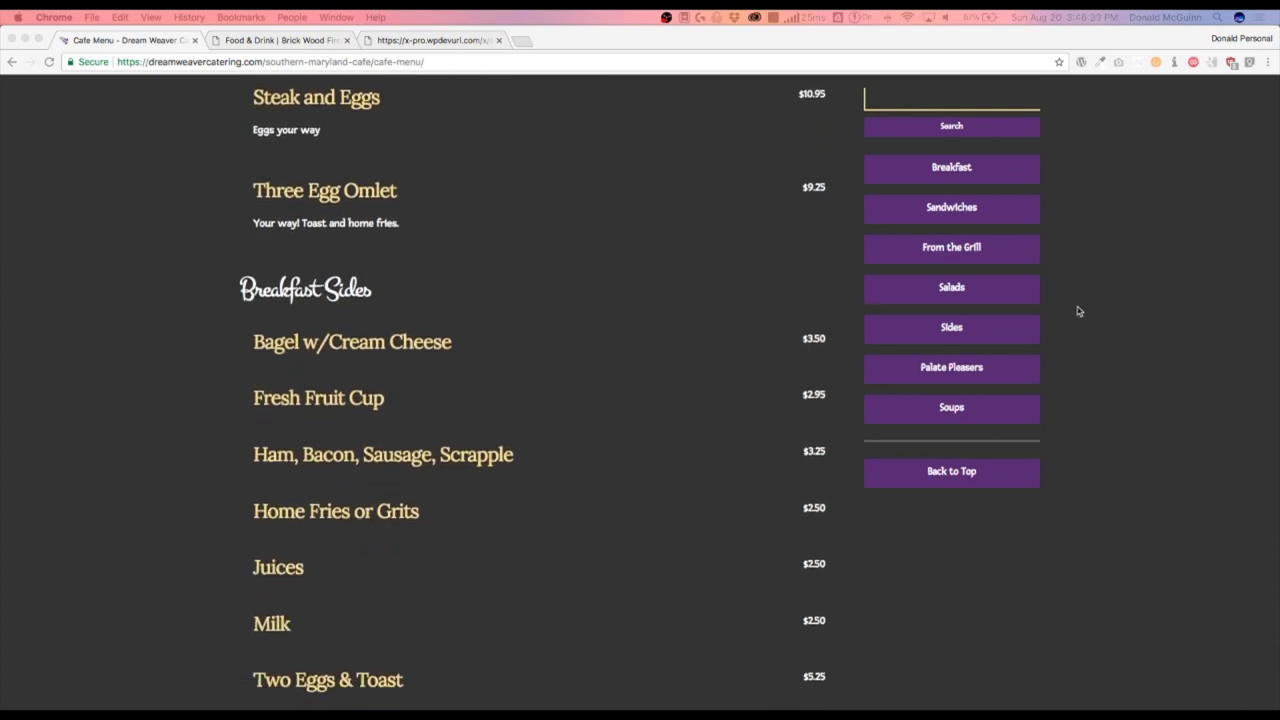
scroll(1078, 311, down, 3)
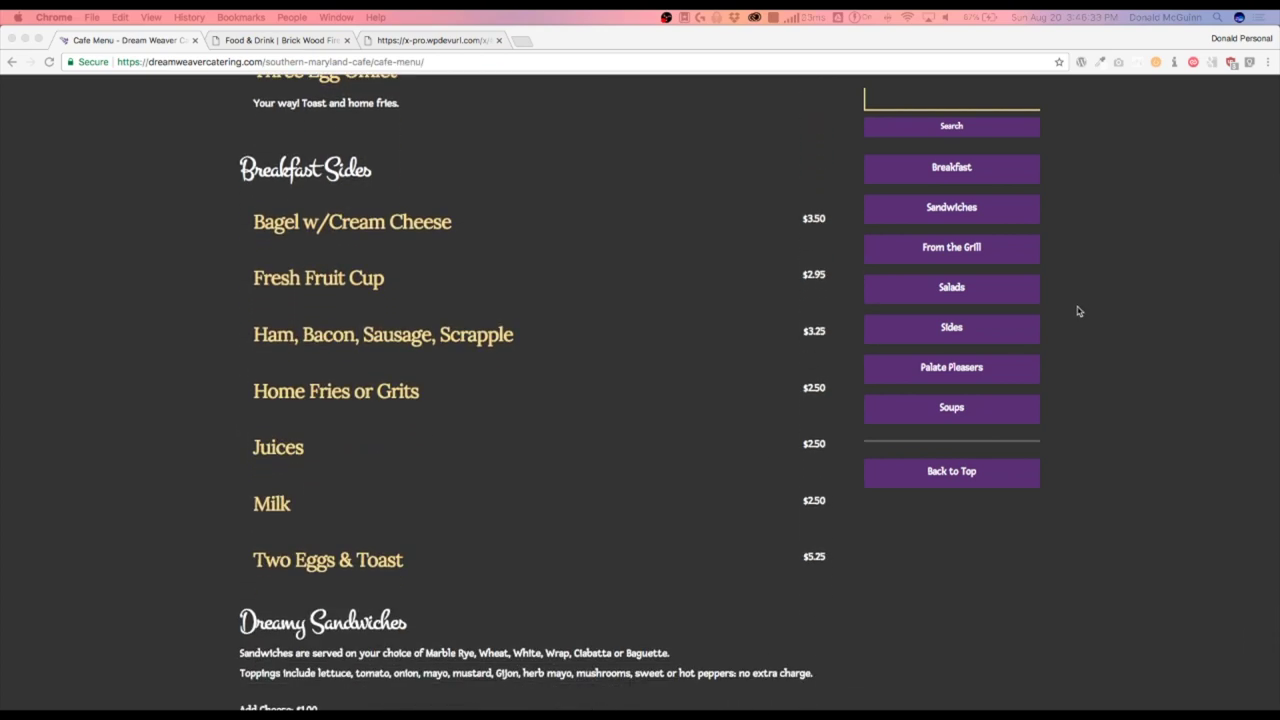
scroll(1076, 315, down, 8)
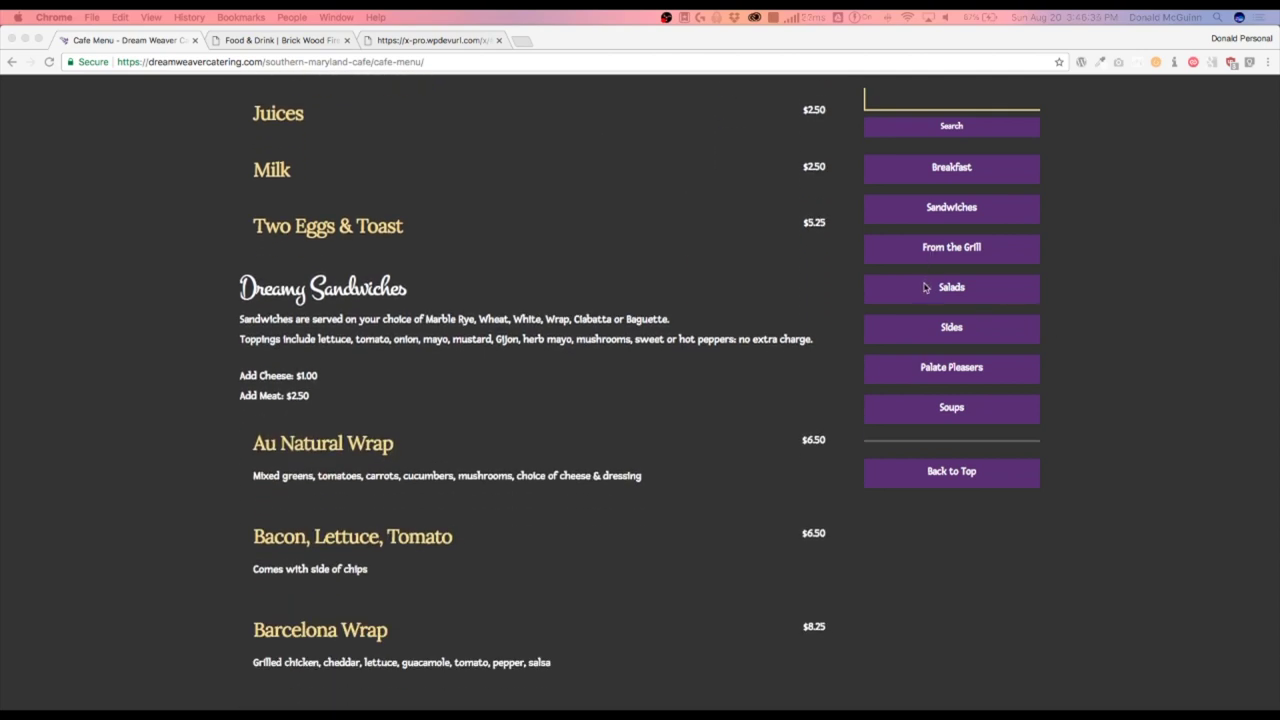
scroll(879, 275, down, 2)
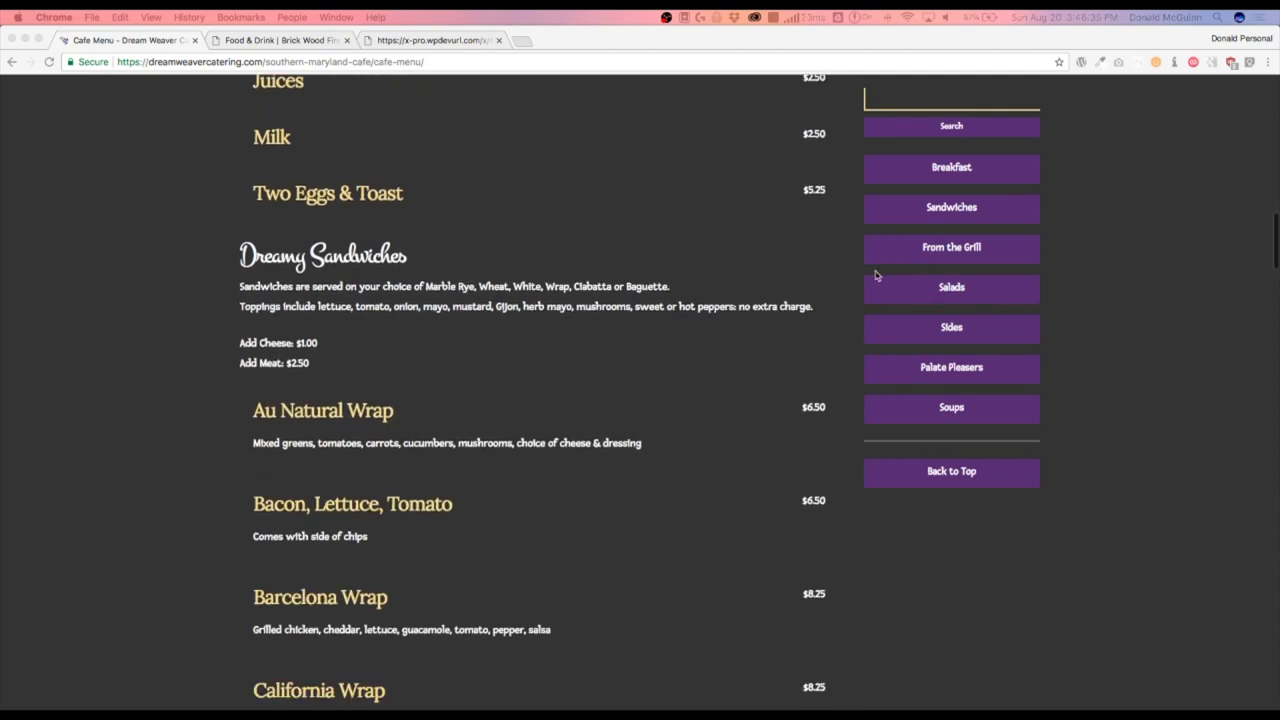
Examine how the menu category buttons behave along the Brick Wood Fired Bistro Food & Drink page, and return to its start.
click(283, 41)
scroll(141, 340, down, 2)
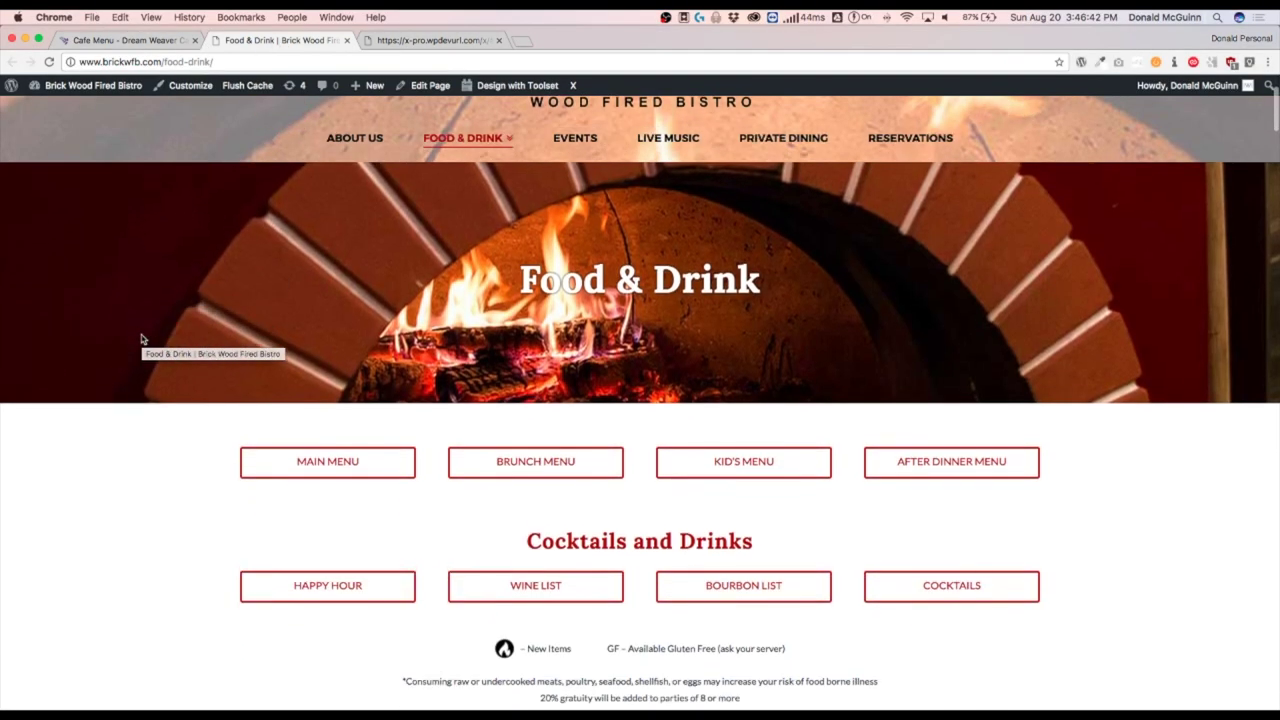
scroll(141, 340, down, 5)
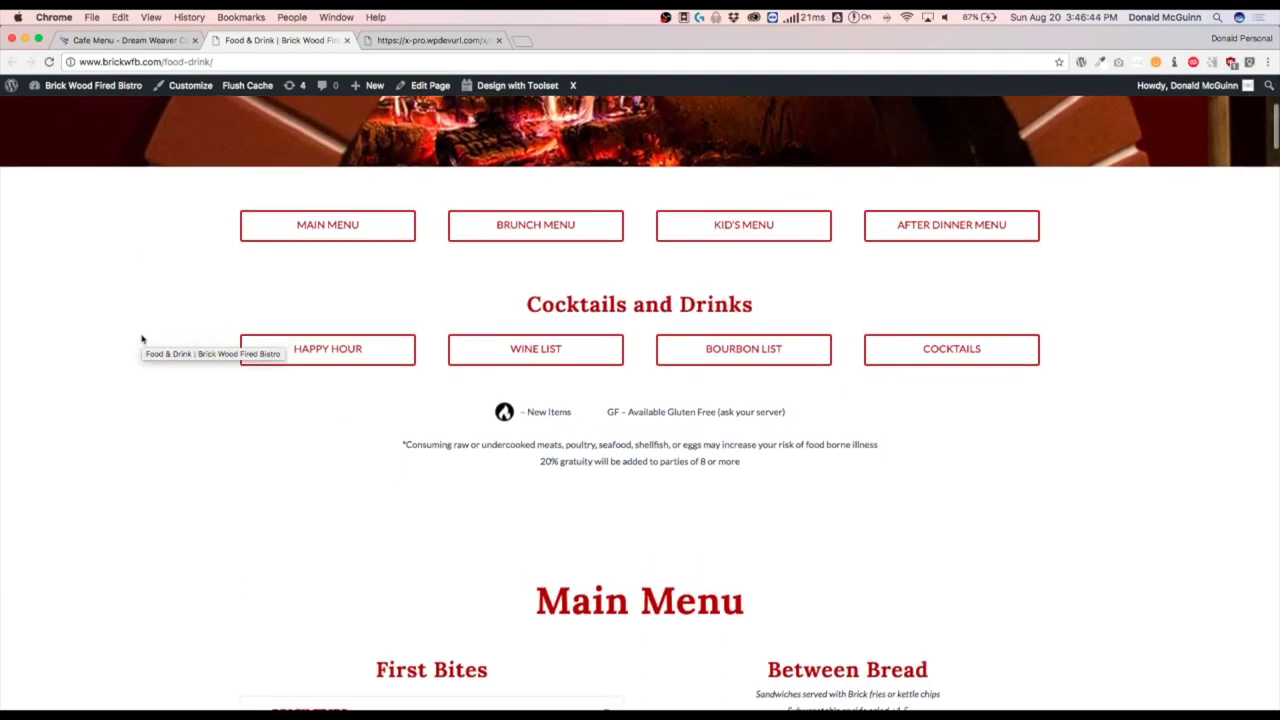
scroll(141, 340, down, 5)
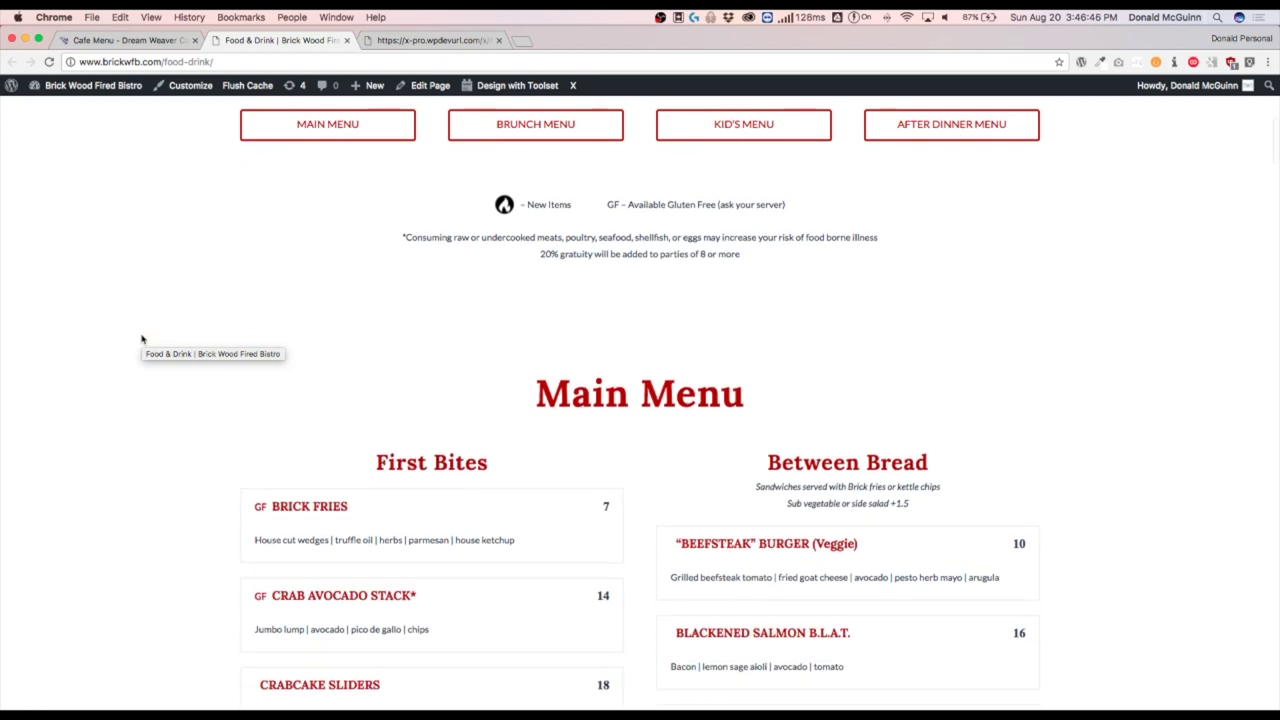
scroll(141, 340, down, 3)
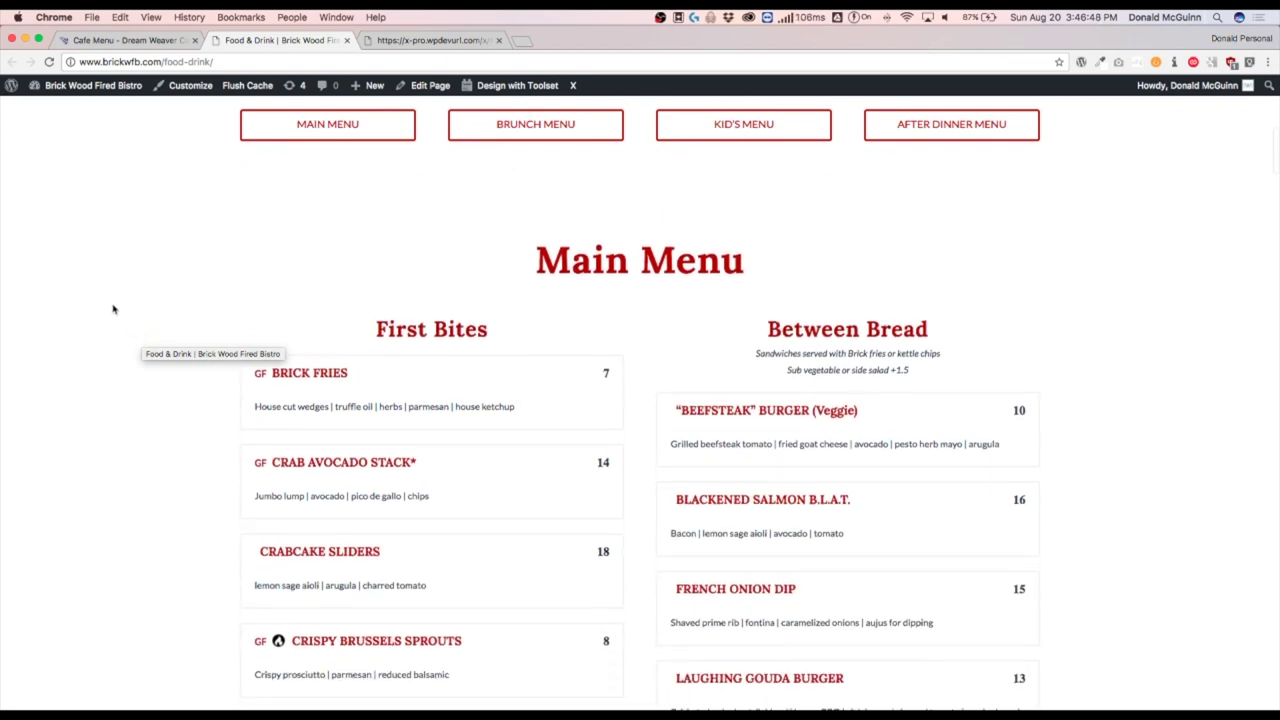
scroll(113, 309, down, 5)
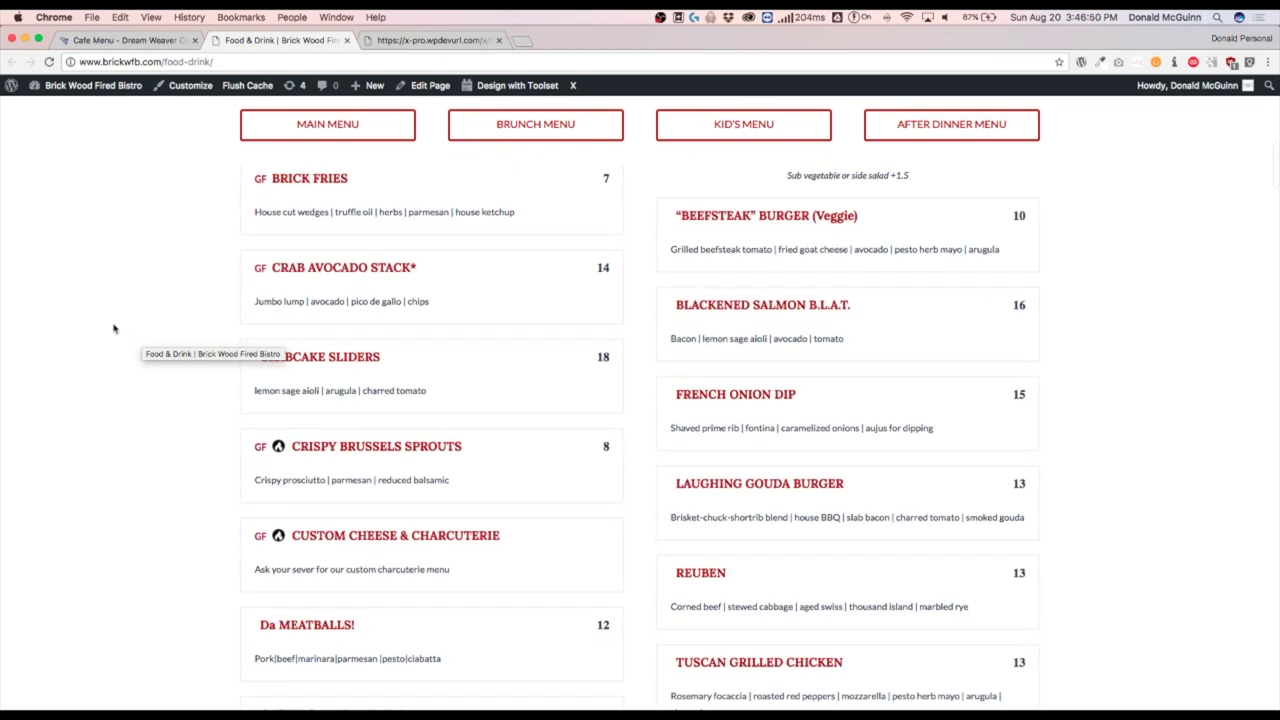
scroll(113, 328, down, 3)
scroll(113, 328, up, 15)
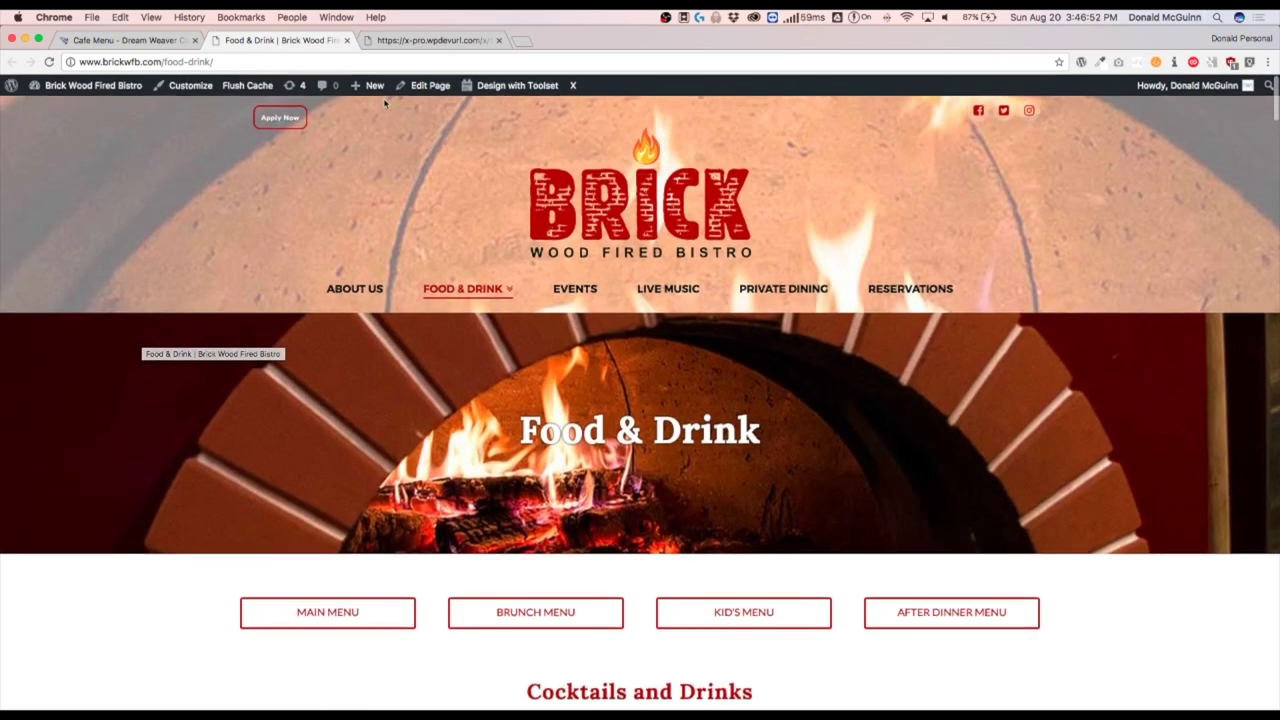
View the live Sticky Section page from the X Pro content builder and check how the custom message section behaves on scroll.
click(410, 40)
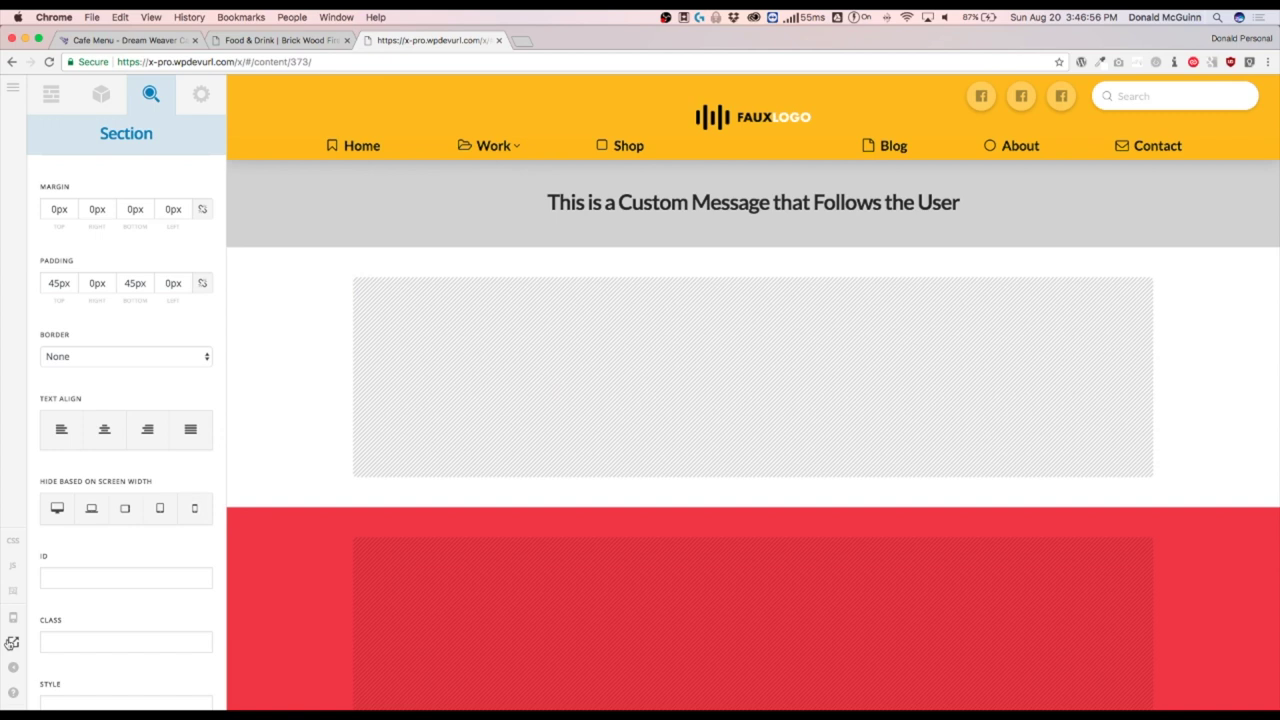
click(12, 643)
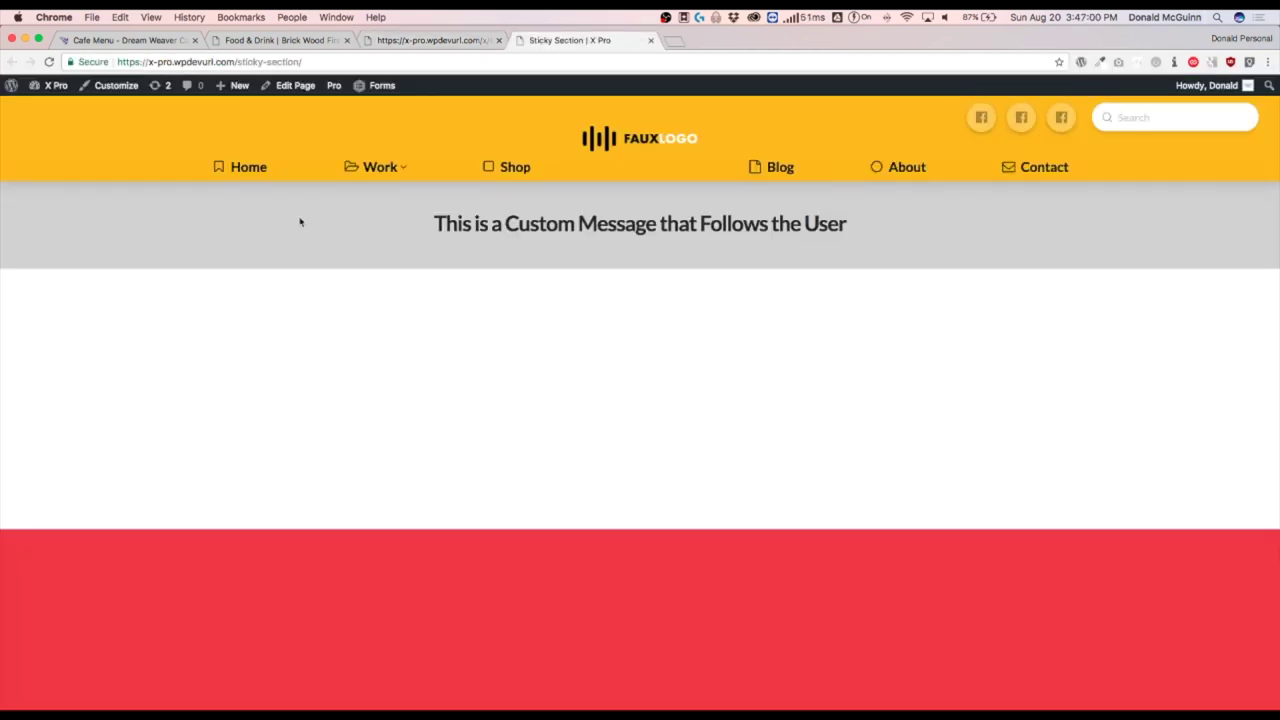
scroll(187, 229, down, 10)
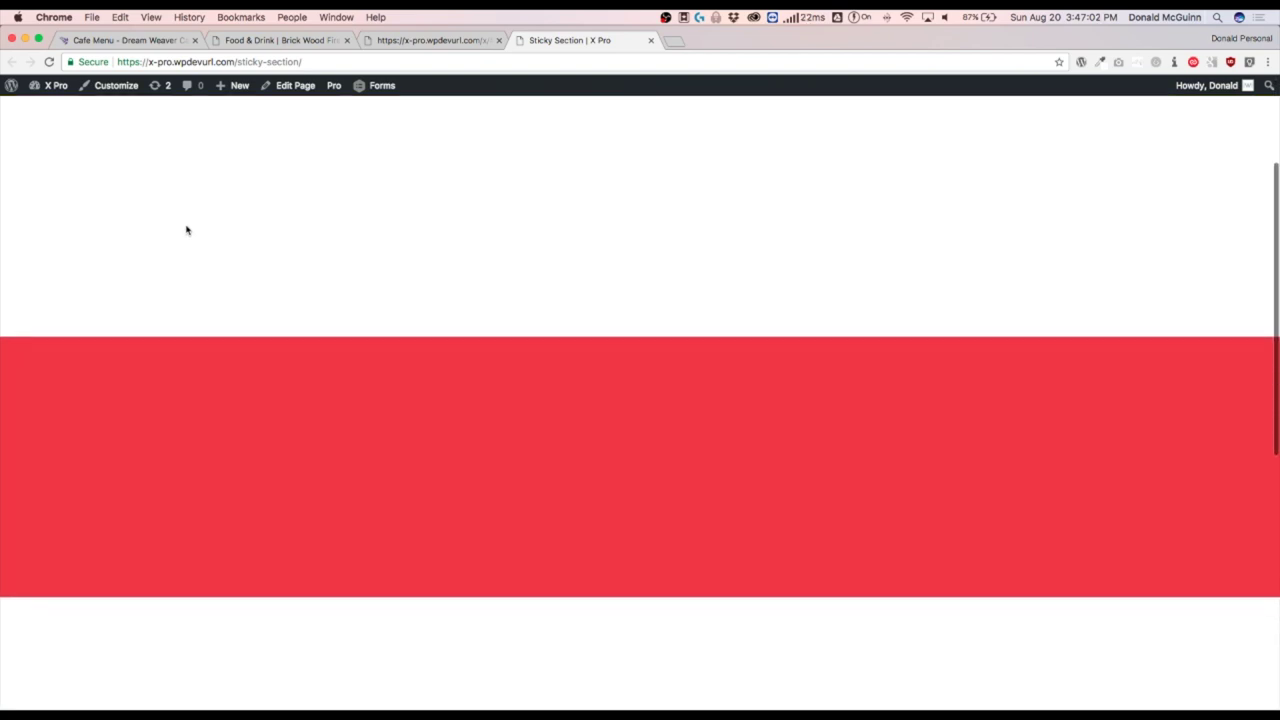
scroll(186, 230, down, 5)
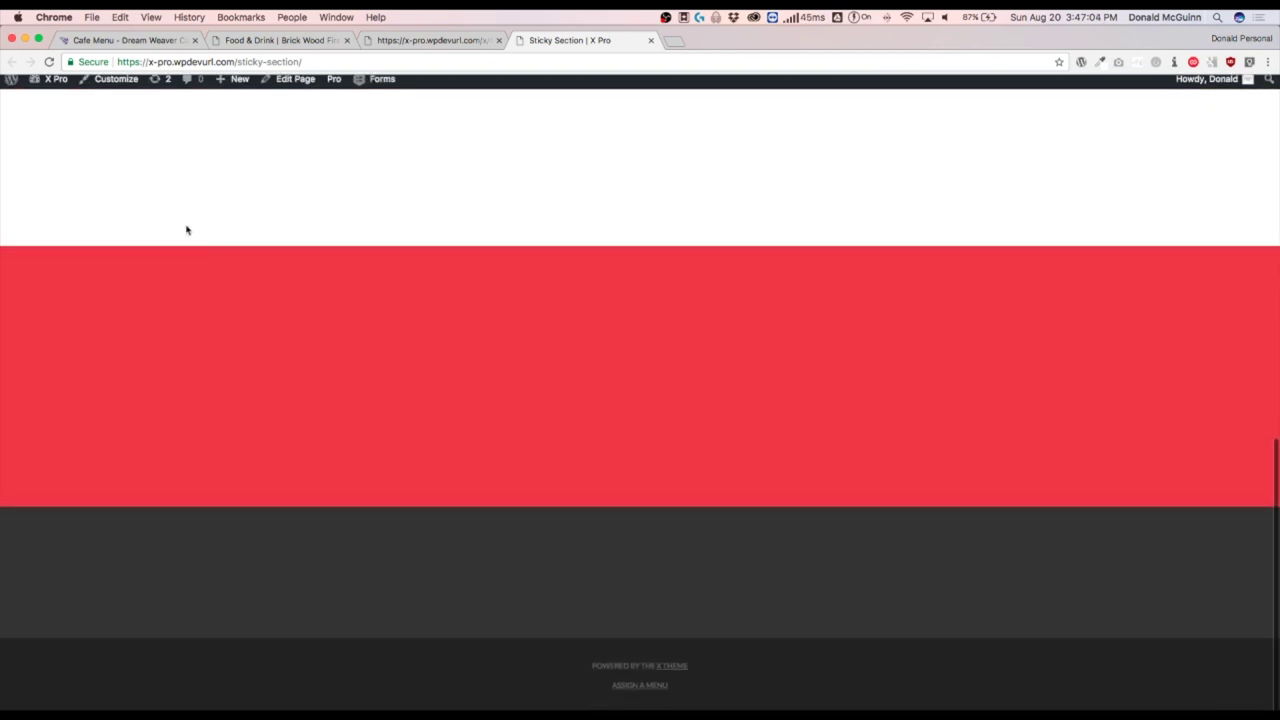
scroll(186, 230, up, 15)
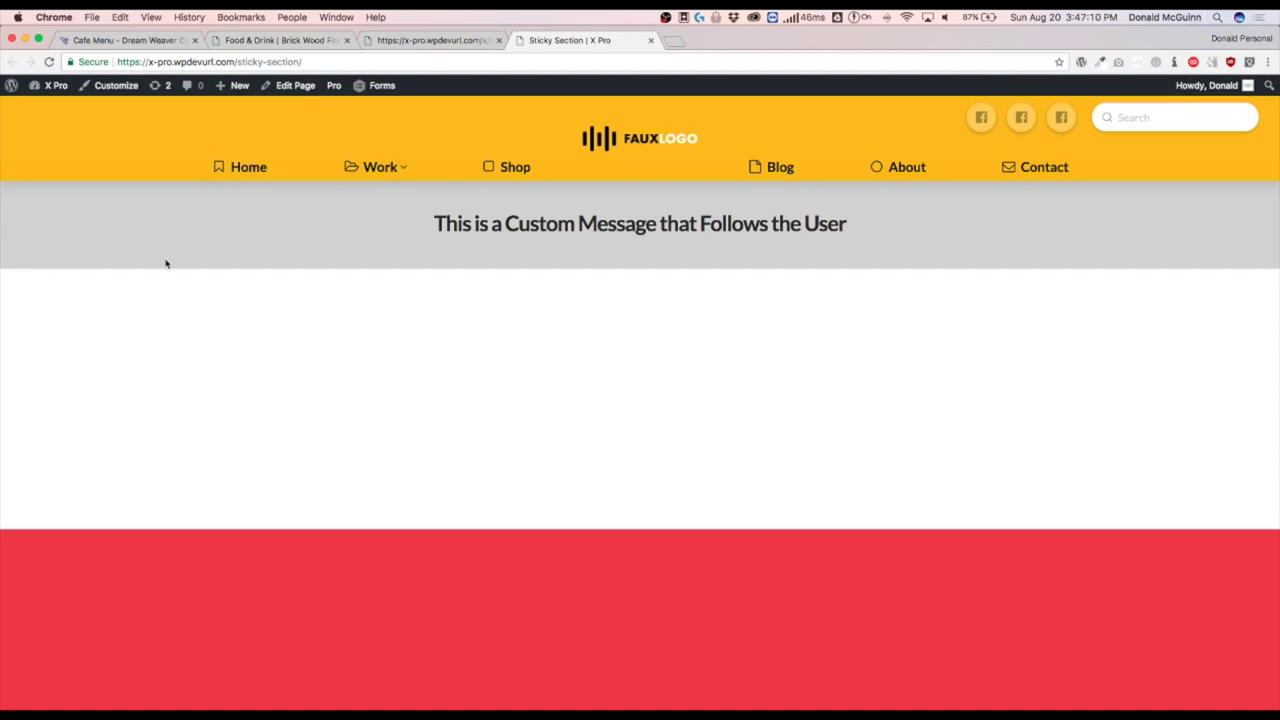
scroll(167, 270, down, 4)
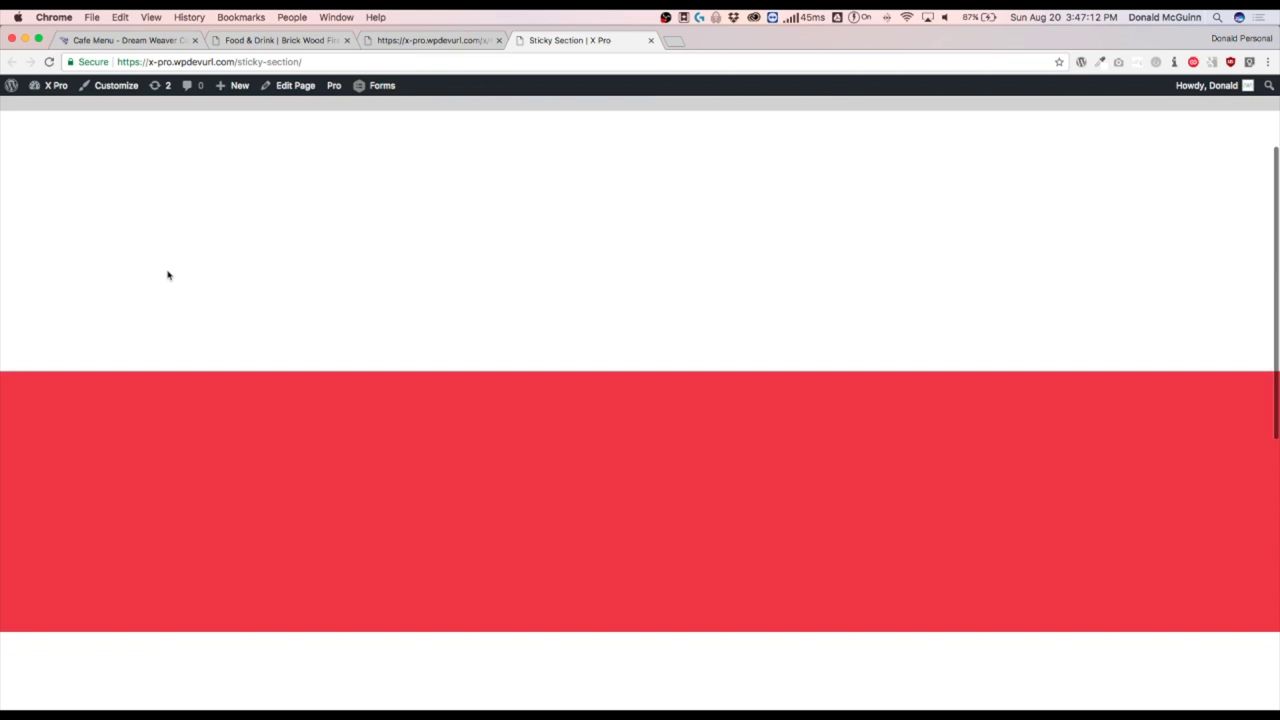
scroll(167, 276, down, 10)
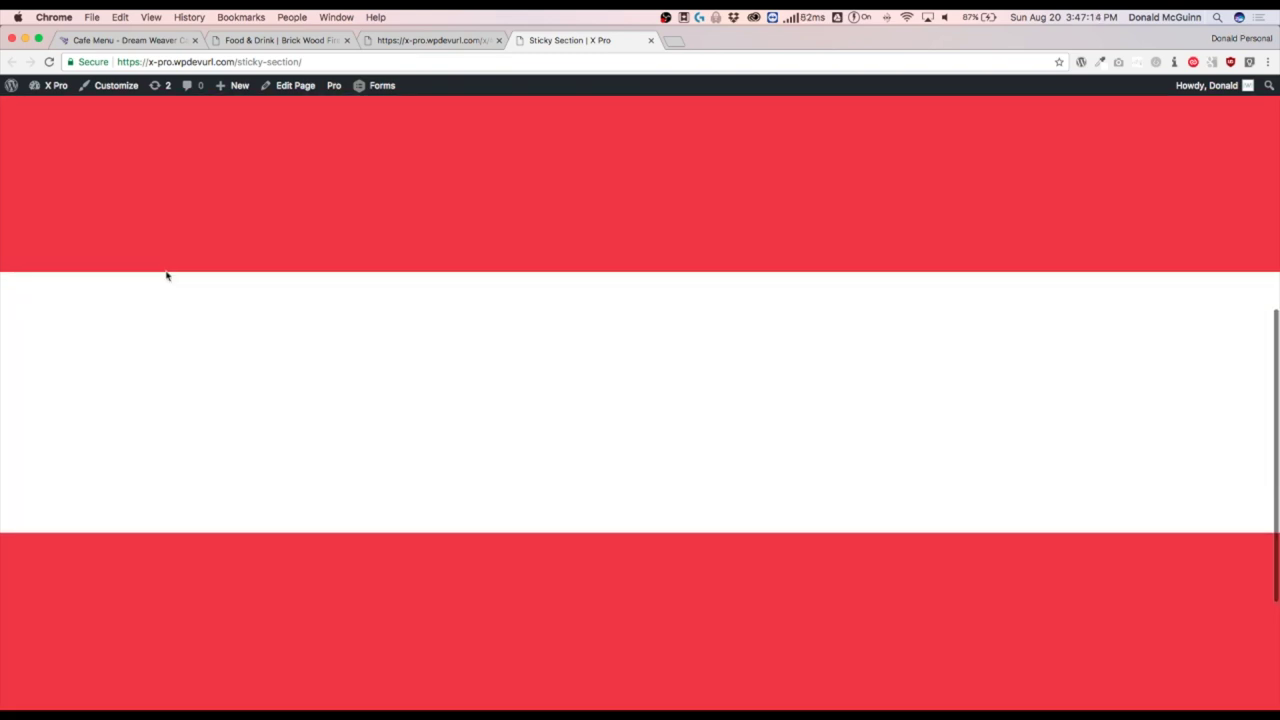
scroll(160, 272, up, 10)
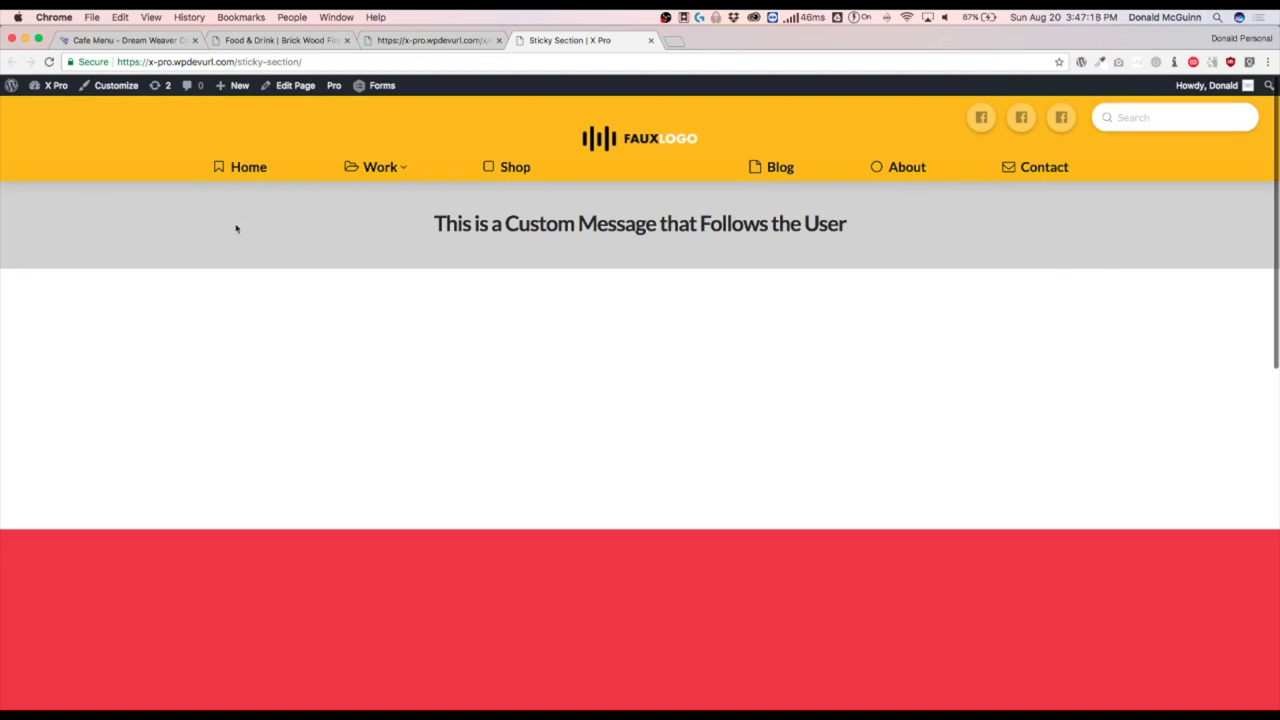
Go to adding new plugins in the X Pro site's WordPress dashboard and search for "sticky anything on scroll".
click(55, 87)
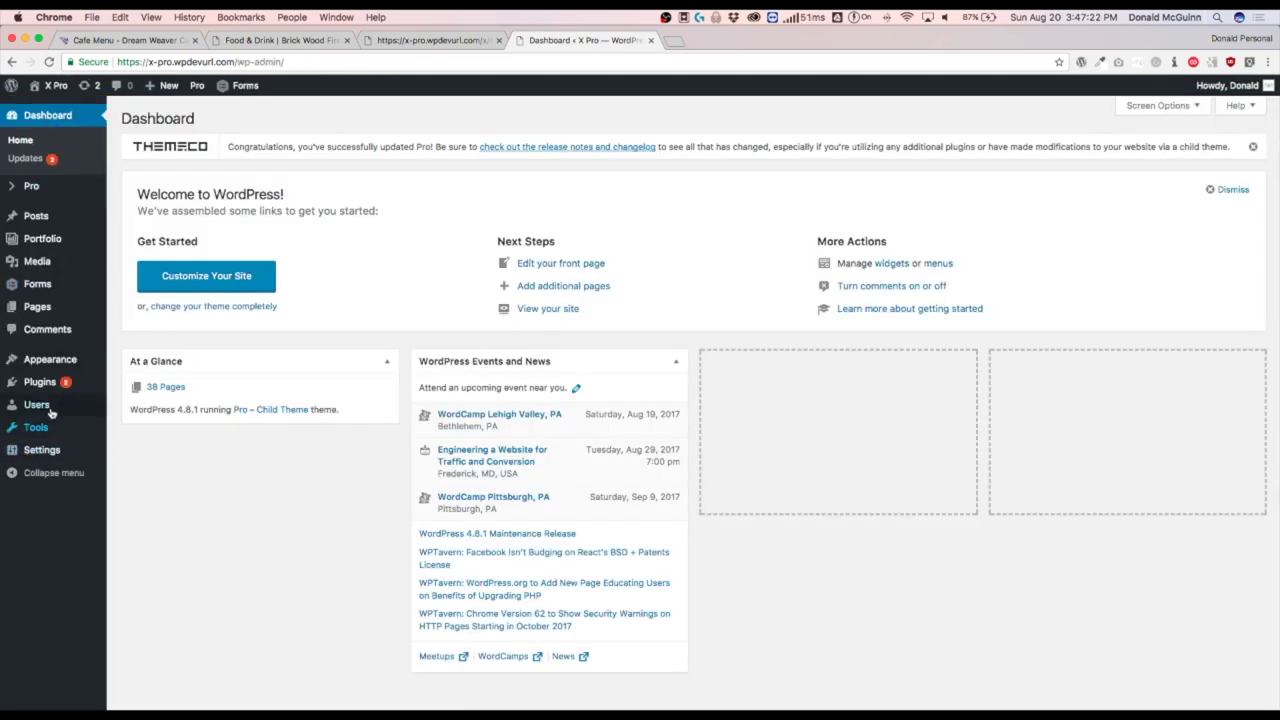
mouse_move(71, 390)
click(134, 402)
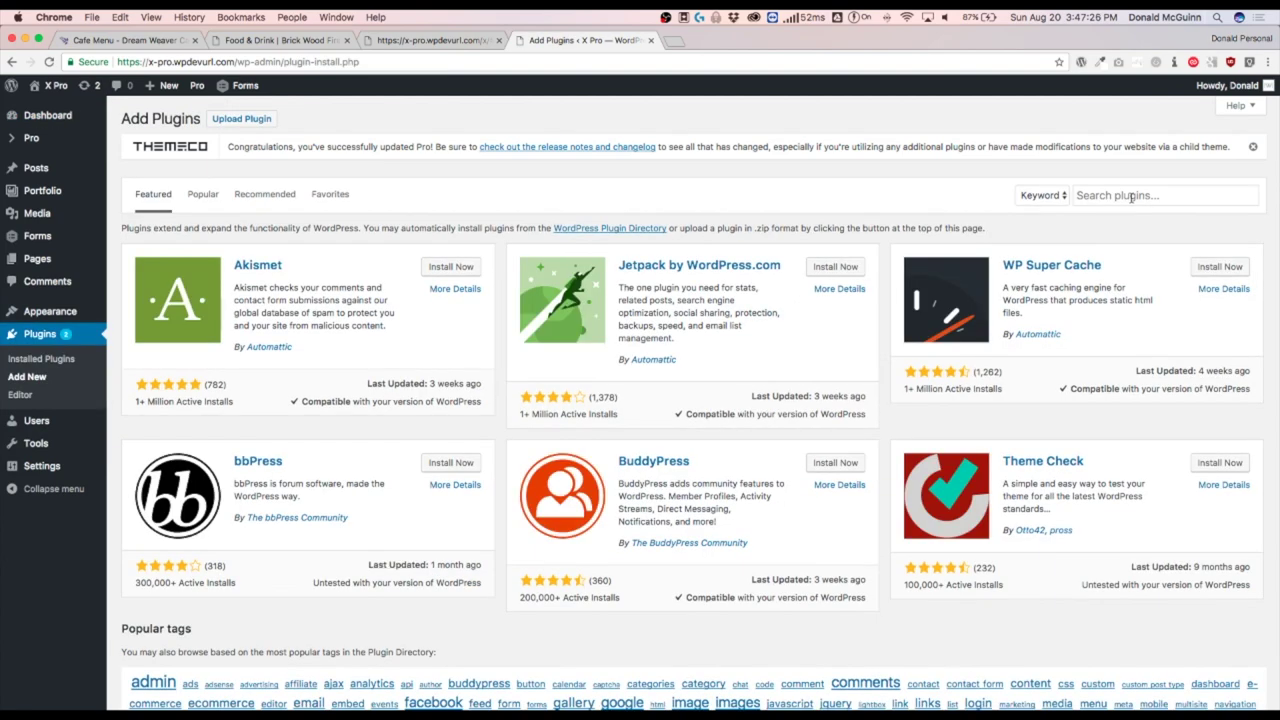
click(1132, 197)
text(sticky any)
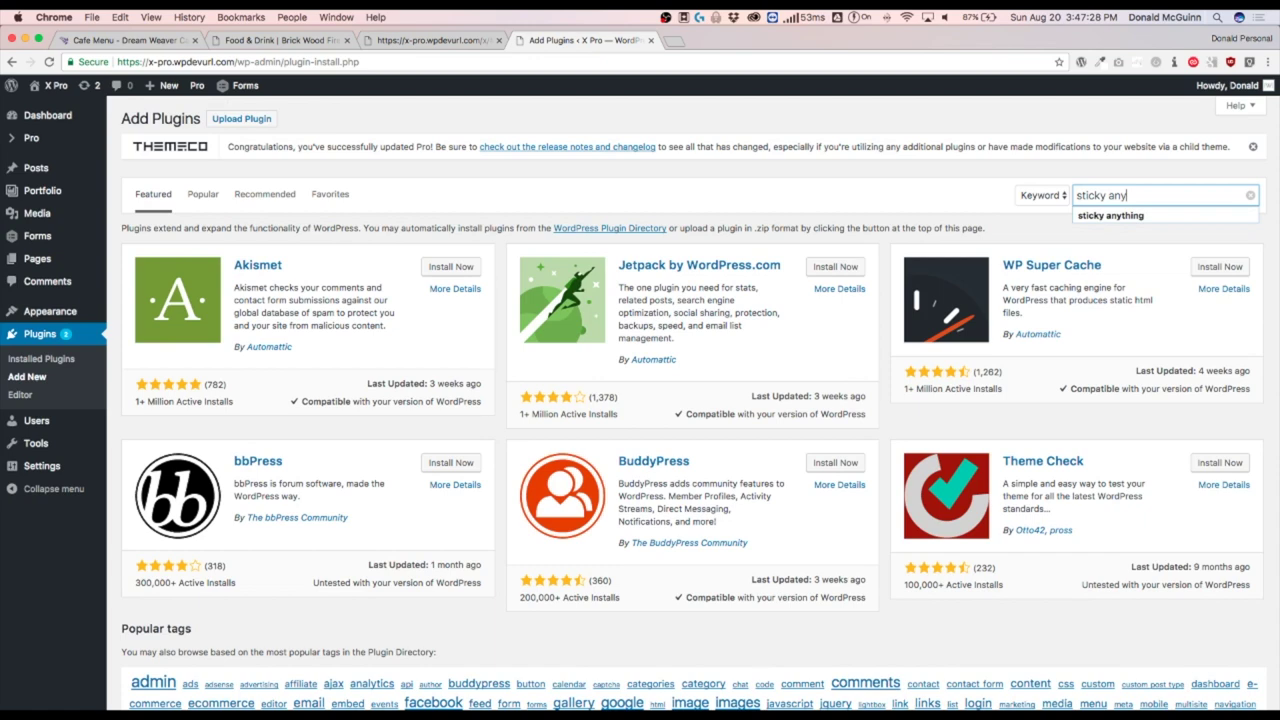
text(thing on scroll)
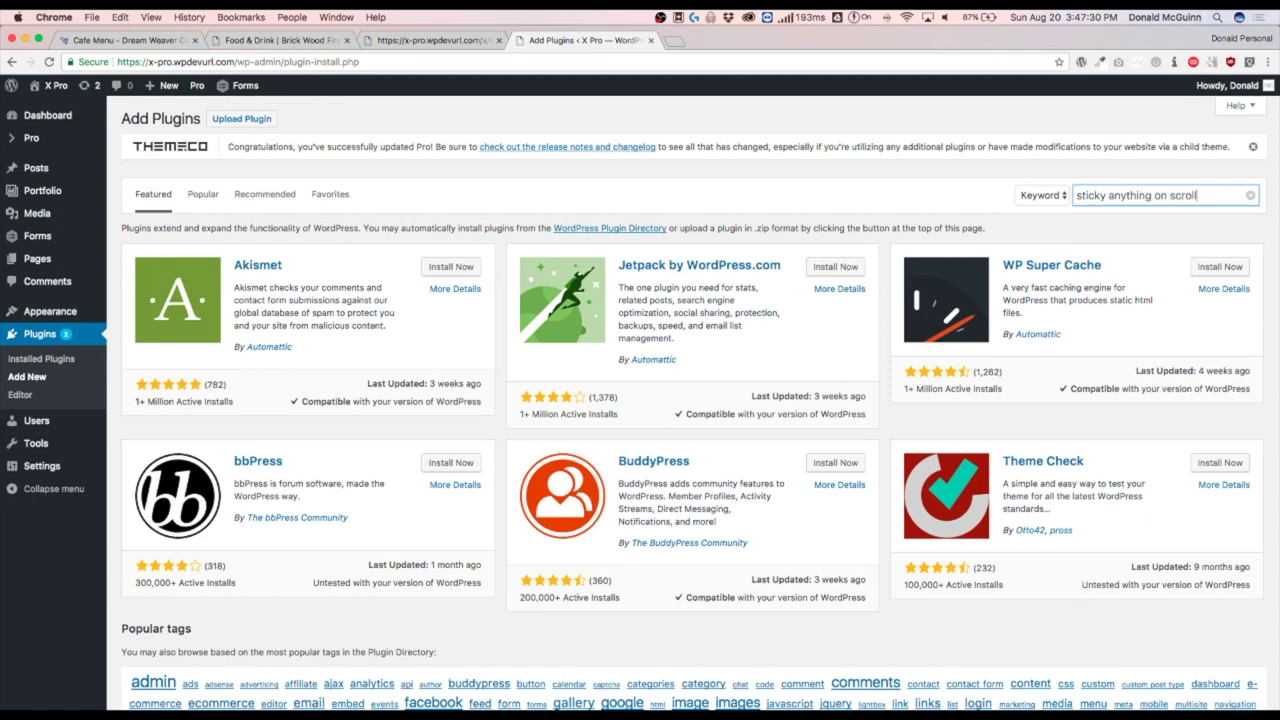
key(Return)
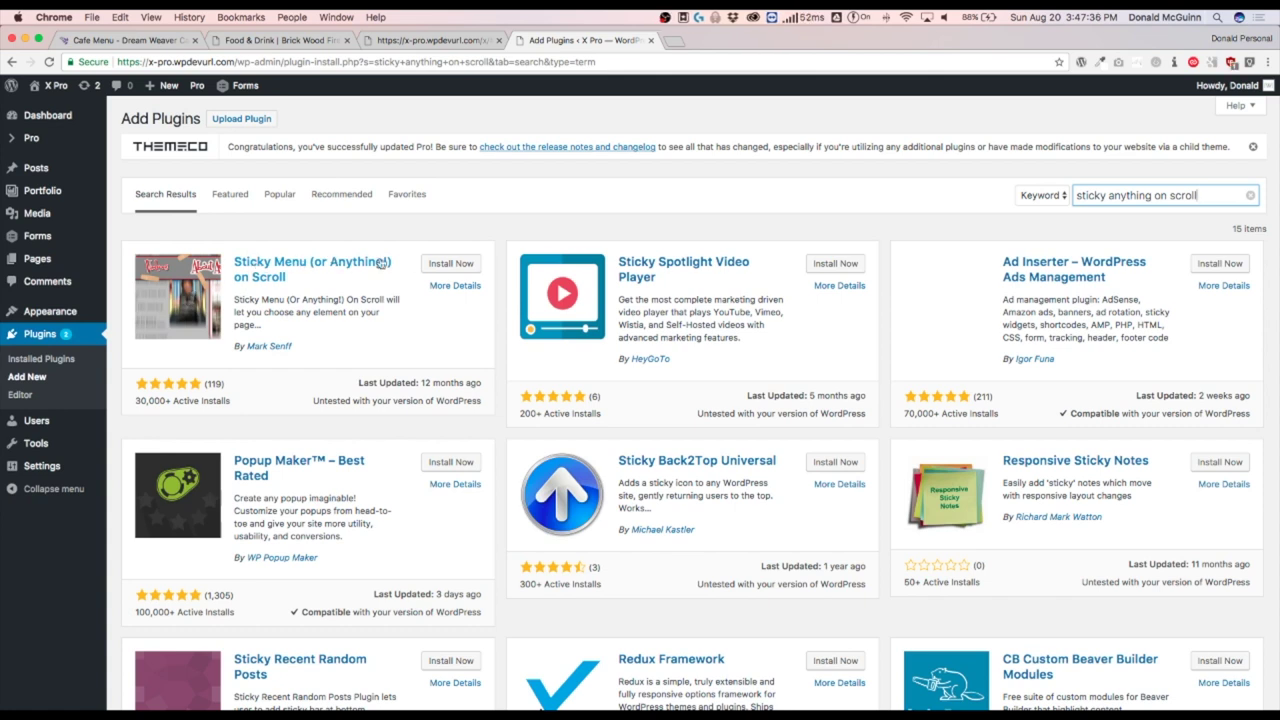
Install and activate the Sticky Menu (or Anything!) on Scroll plugin and open its settings page.
click(456, 263)
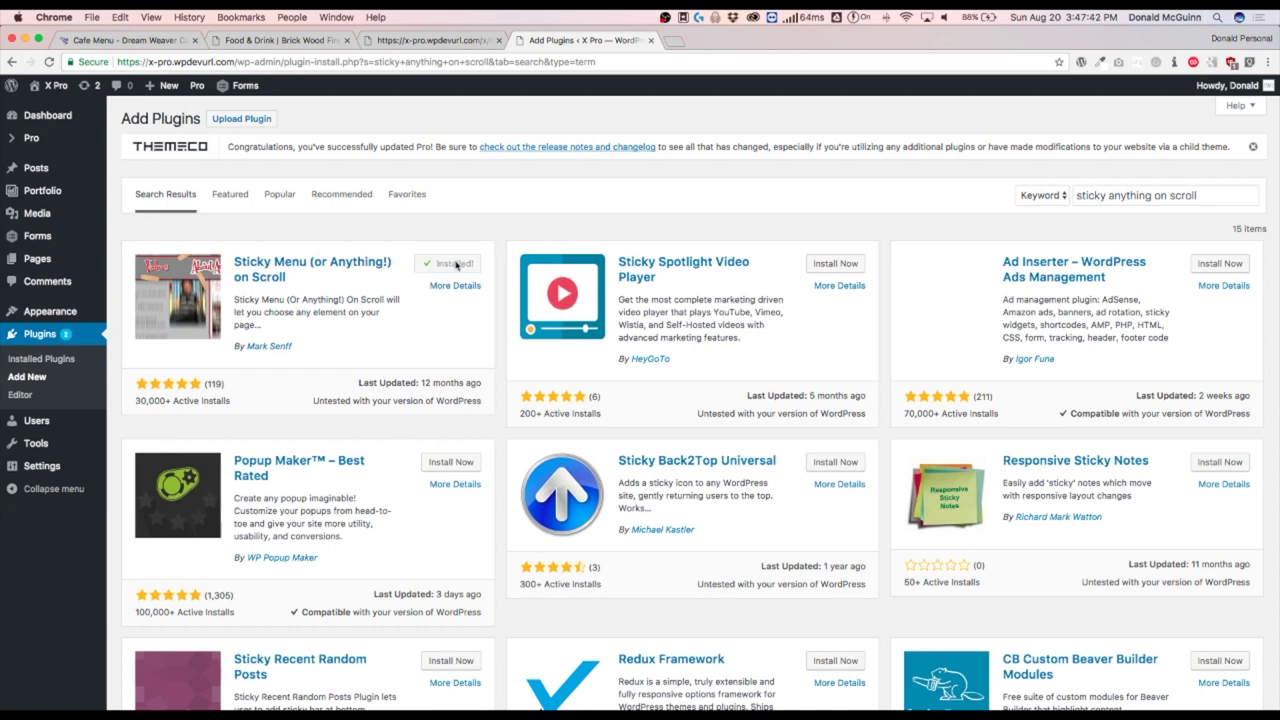
click(456, 264)
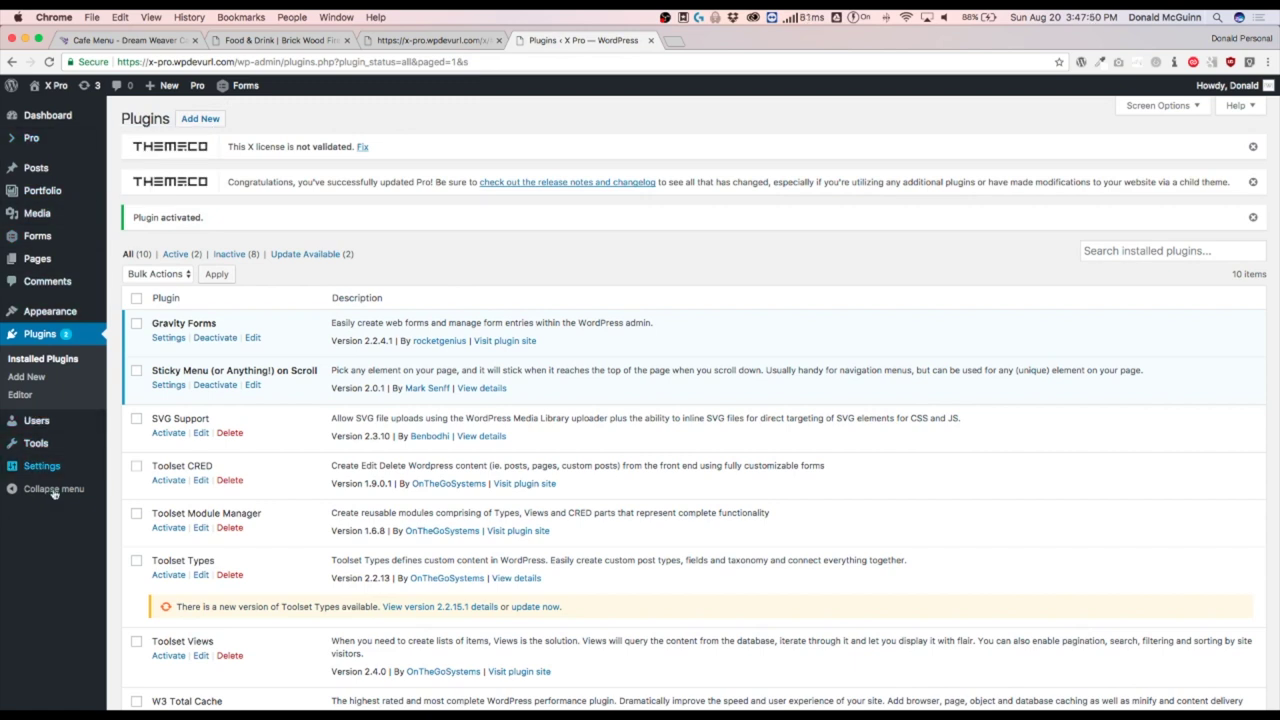
mouse_move(50, 478)
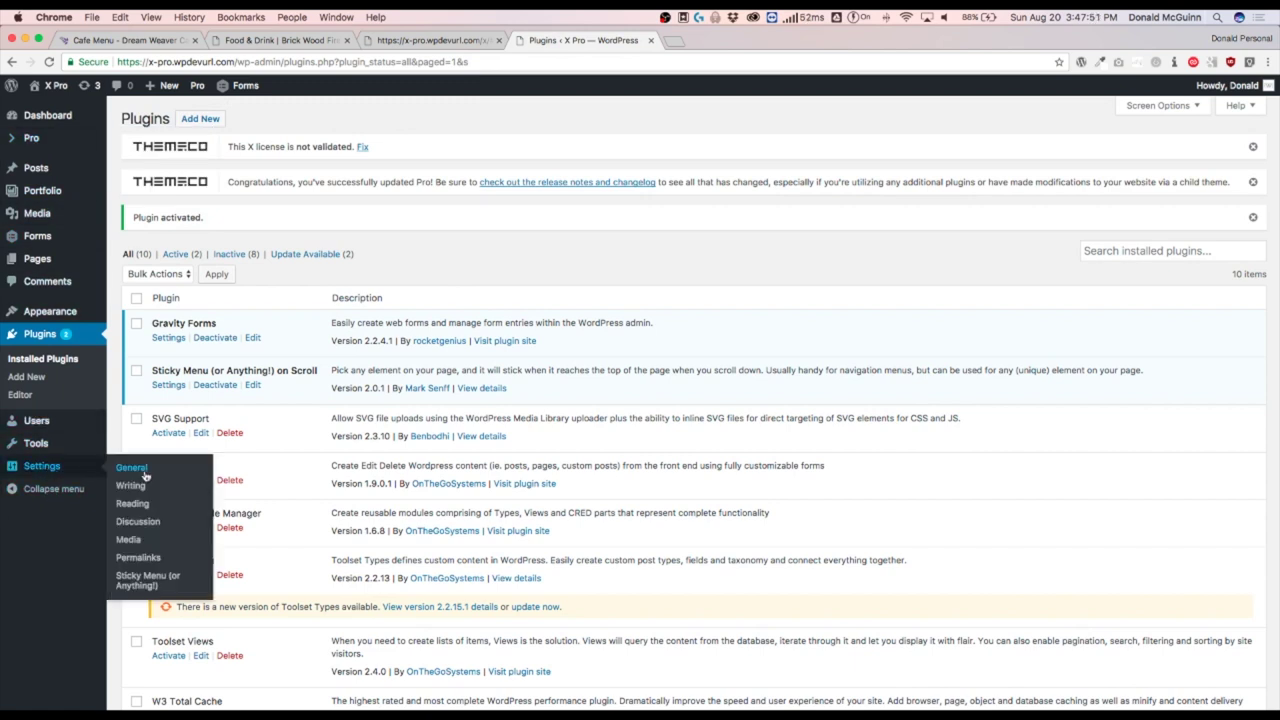
click(150, 580)
Review the Sticky Element field and its example selectors in the plugin's basic settings.
click(328, 292)
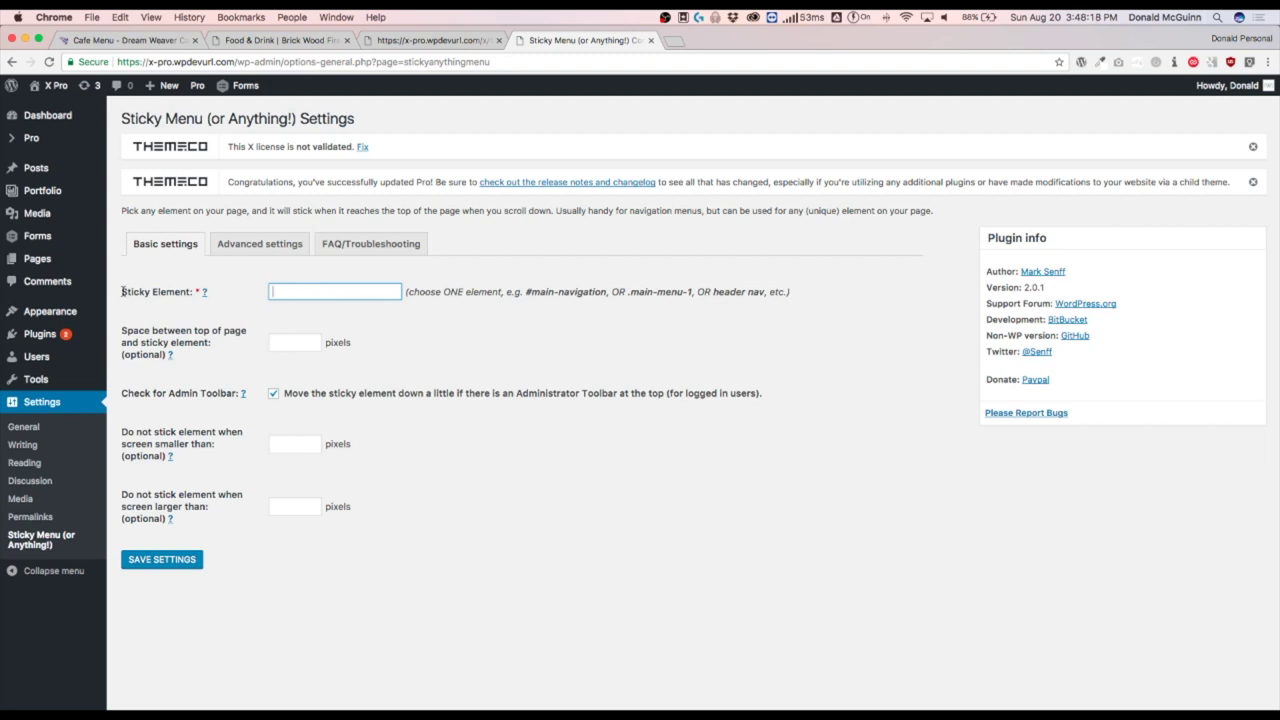
drag(122, 291, 198, 291)
click(314, 293)
drag(525, 289, 775, 293)
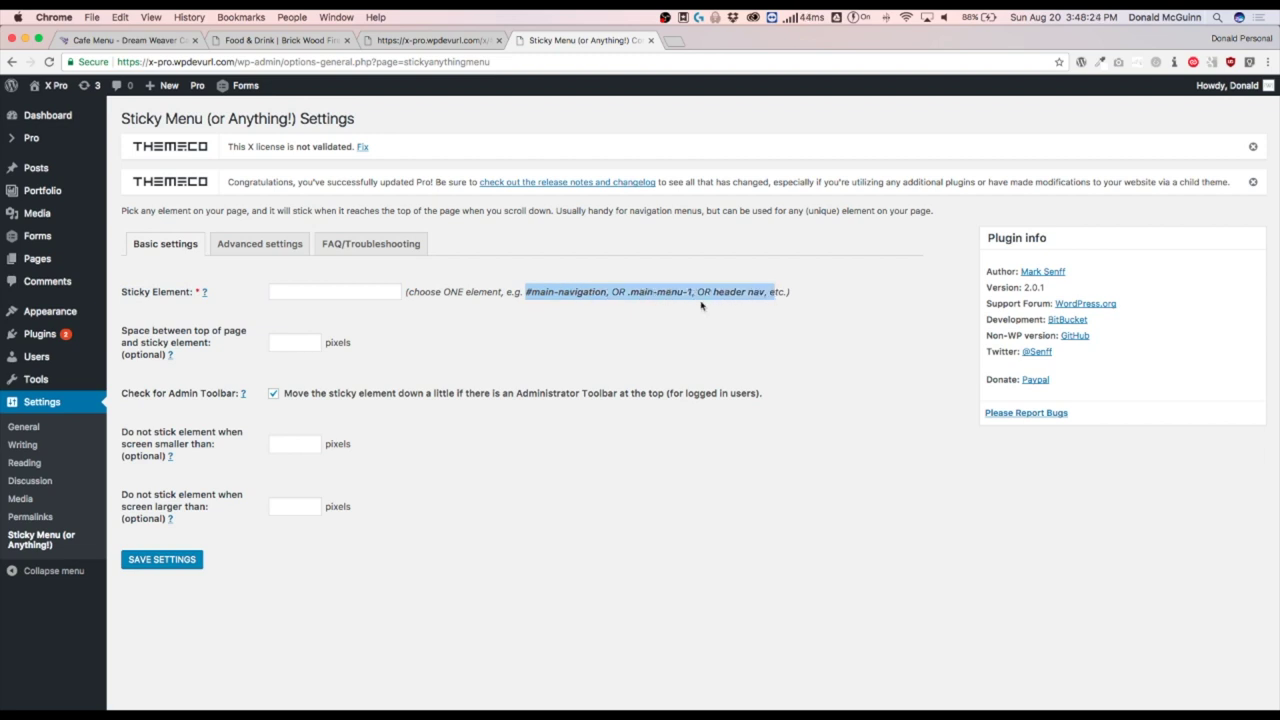
click(548, 321)
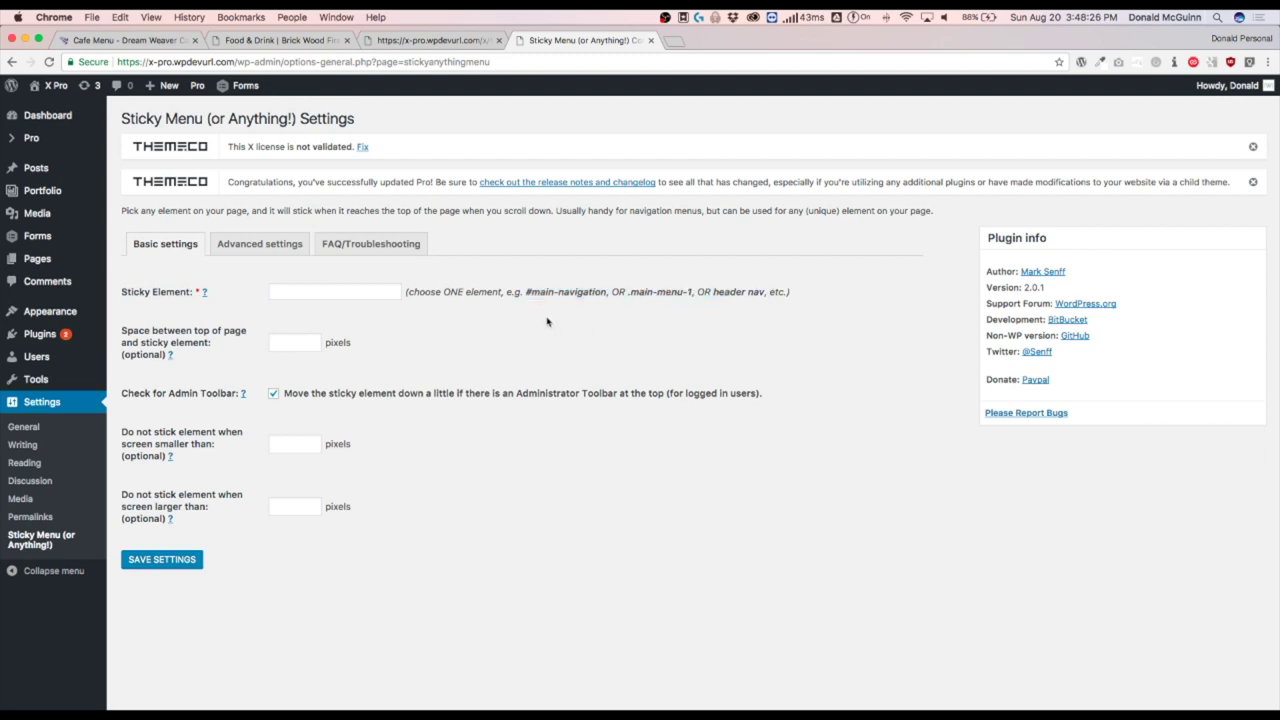
click(321, 293)
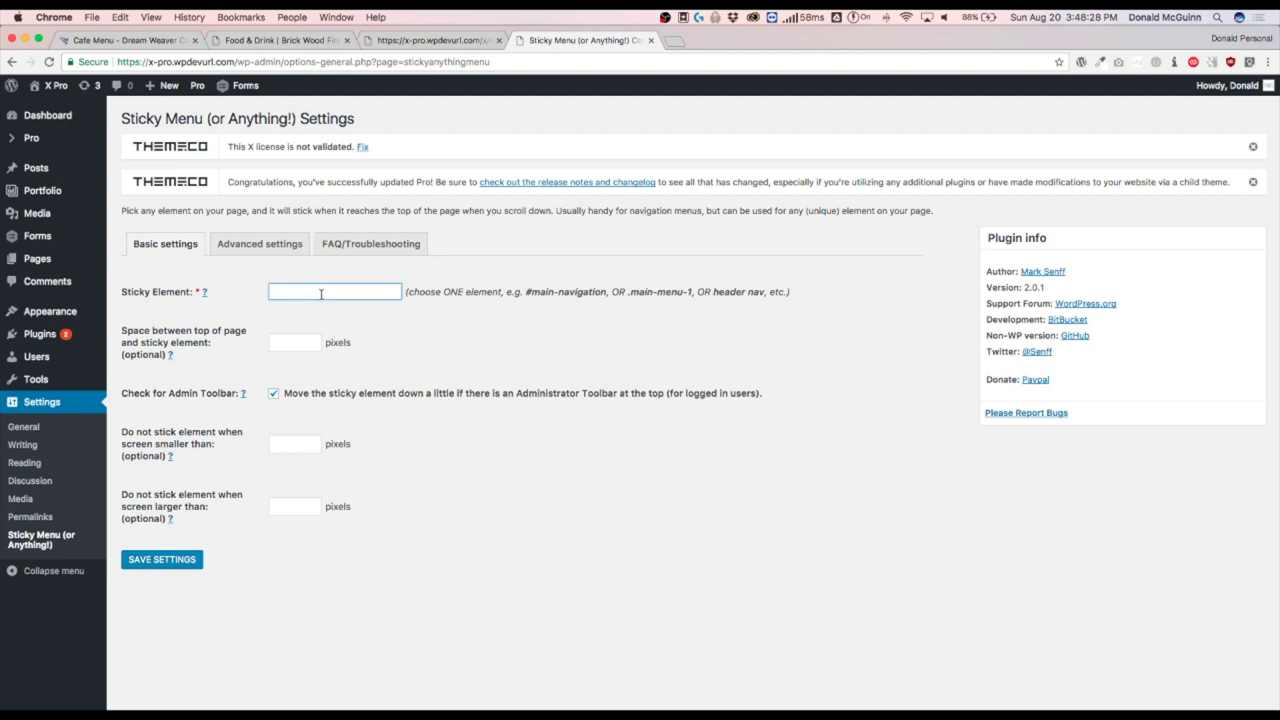
Set the plugin's Sticky Element to the class selector .sticky.
text(.sticky)
key(BackSpace)
text(#)
key(BackSpace)
text(.)
click(470, 358)
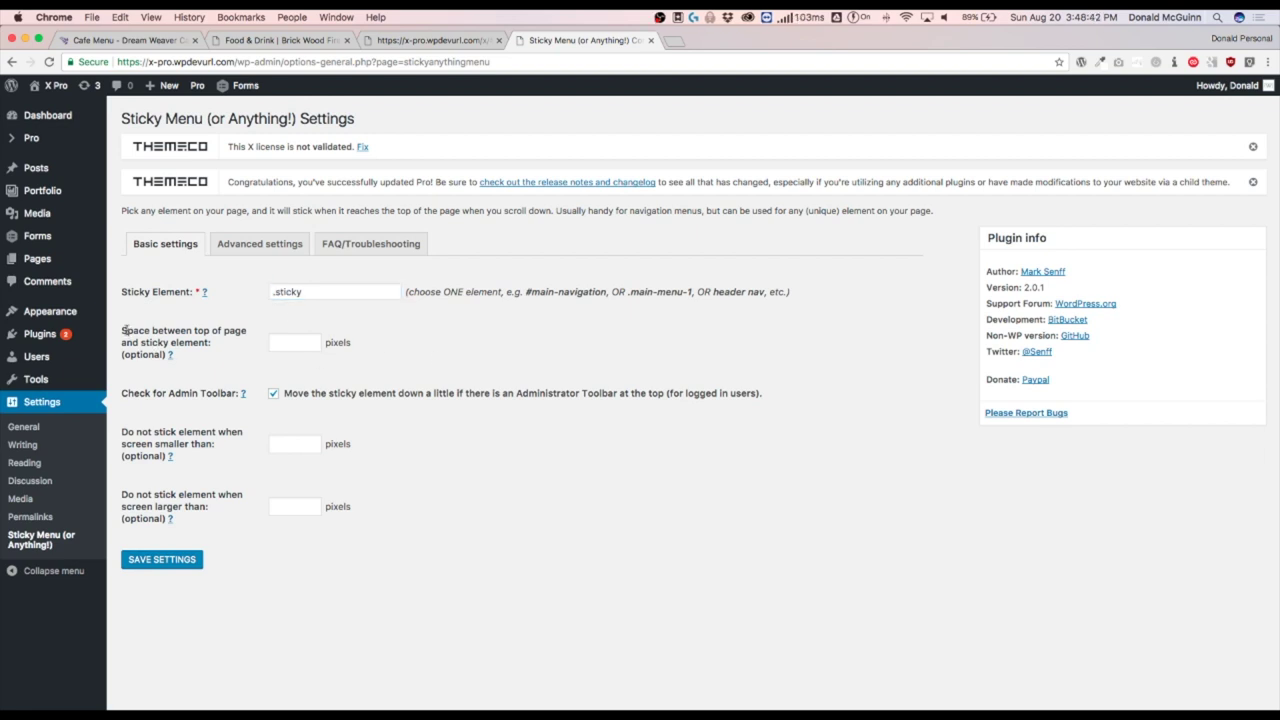
Try 20 and 100 pixels as the space between the top of the page and the sticky element.
drag(124, 331, 172, 356)
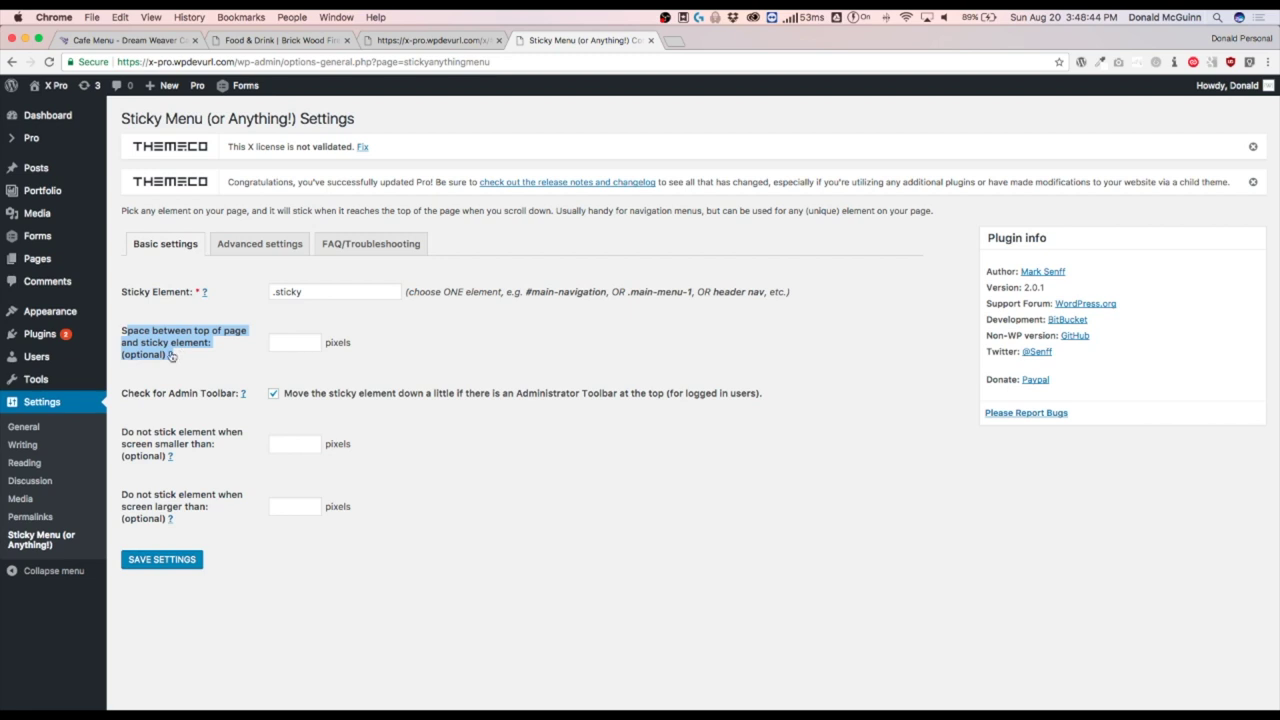
click(196, 356)
click(286, 342)
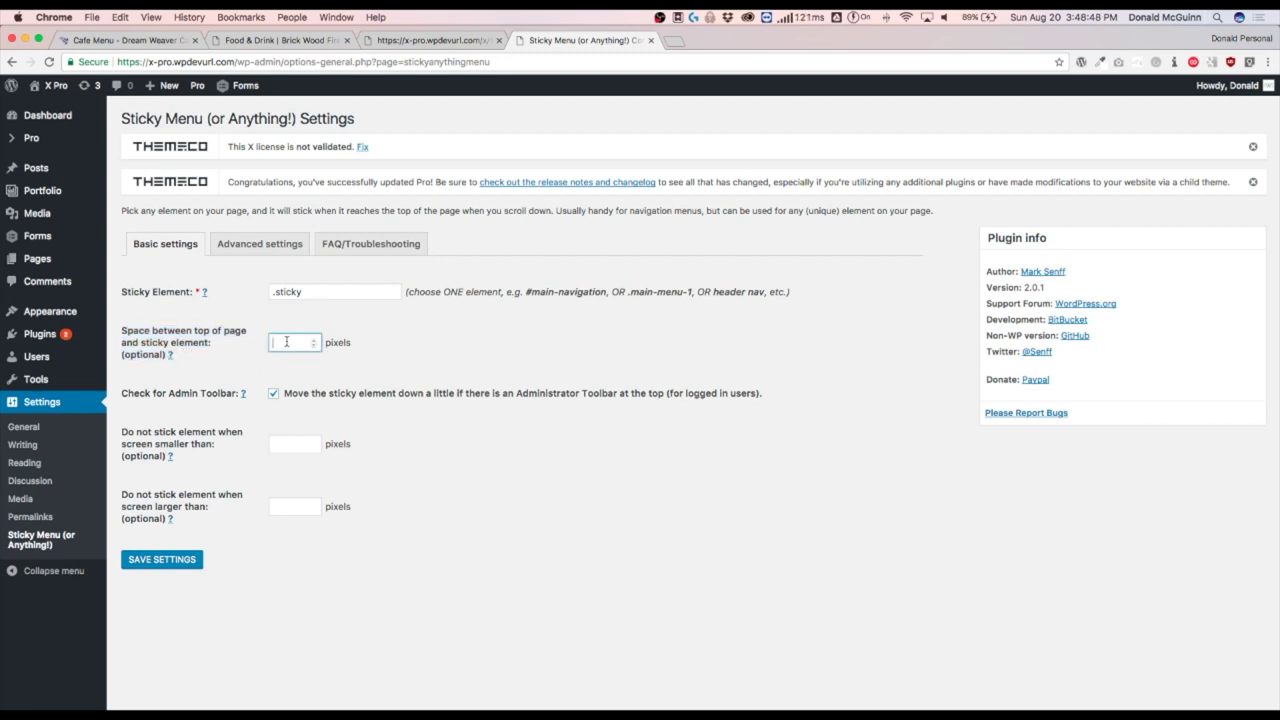
text(20)
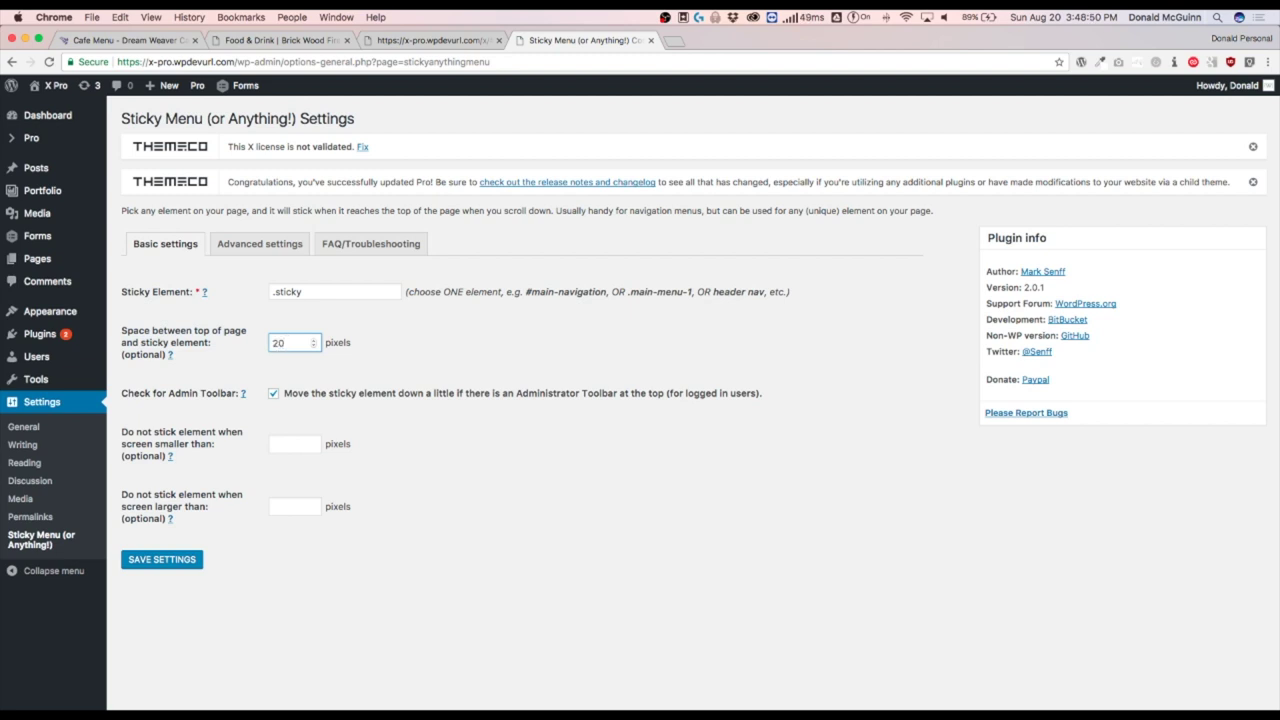
key(BackSpace)
key(BackSpace)
text(100)
click(528, 357)
Try 979 pixels as the smaller-screen limit and a trial value as the larger-screen limit for sticking.
click(278, 445)
drag(121, 432, 208, 457)
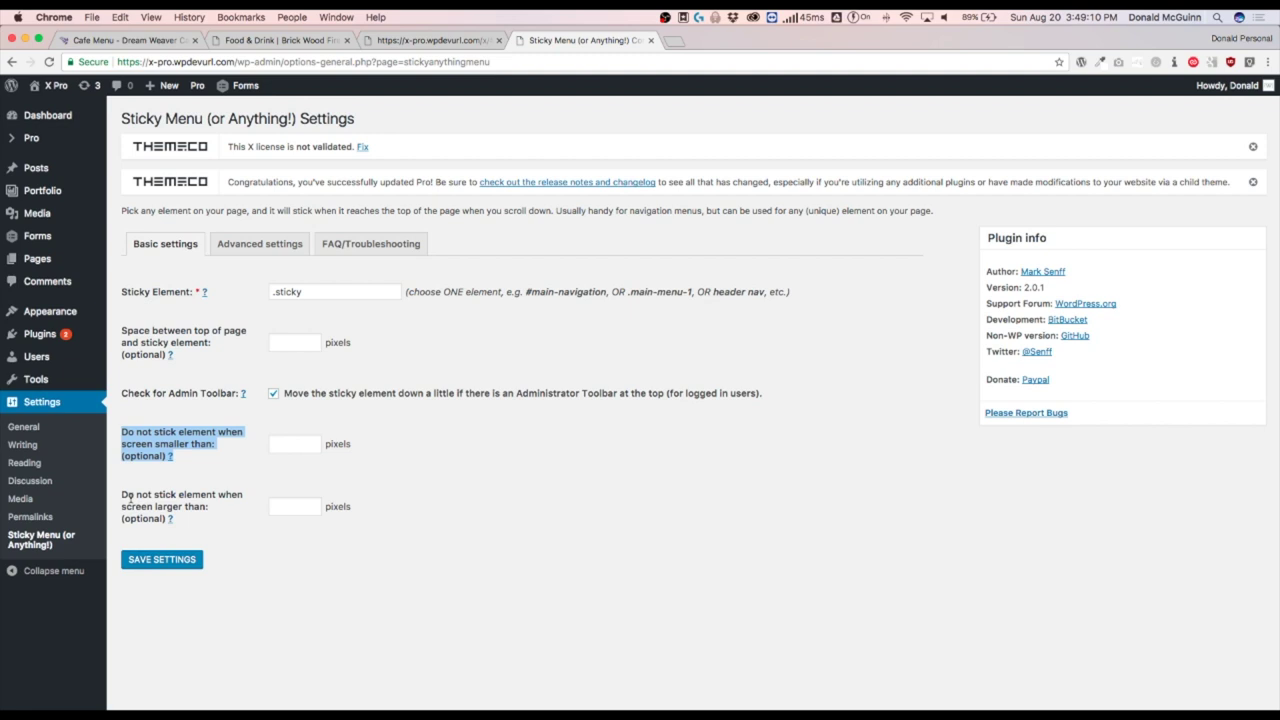
drag(130, 497, 204, 519)
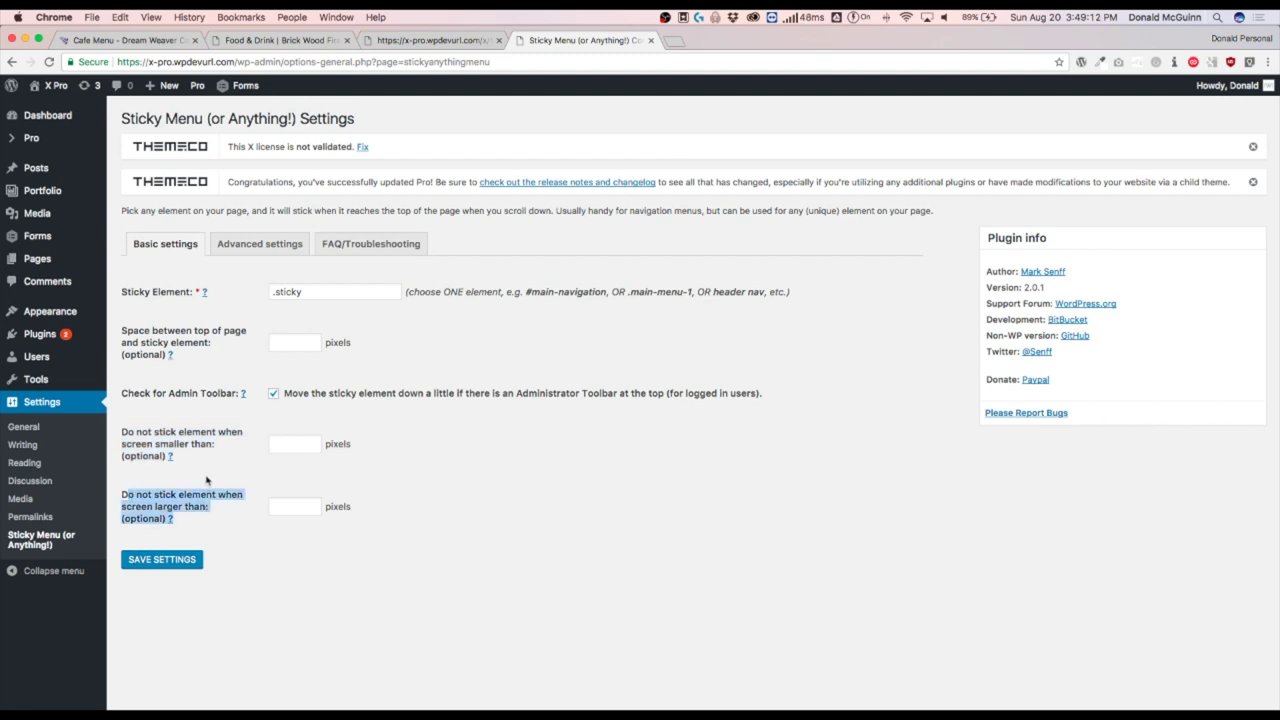
click(207, 481)
click(300, 447)
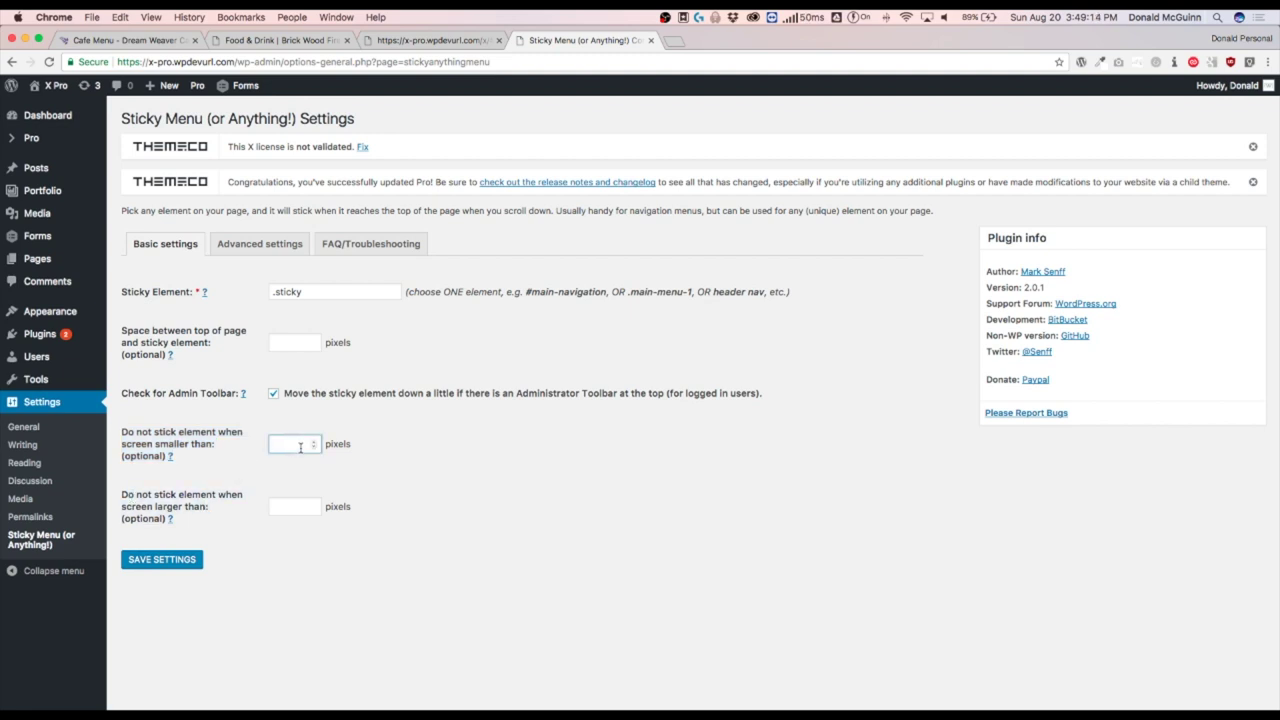
text(979)
drag(298, 444, 268, 448)
key(BackSpace)
click(288, 507)
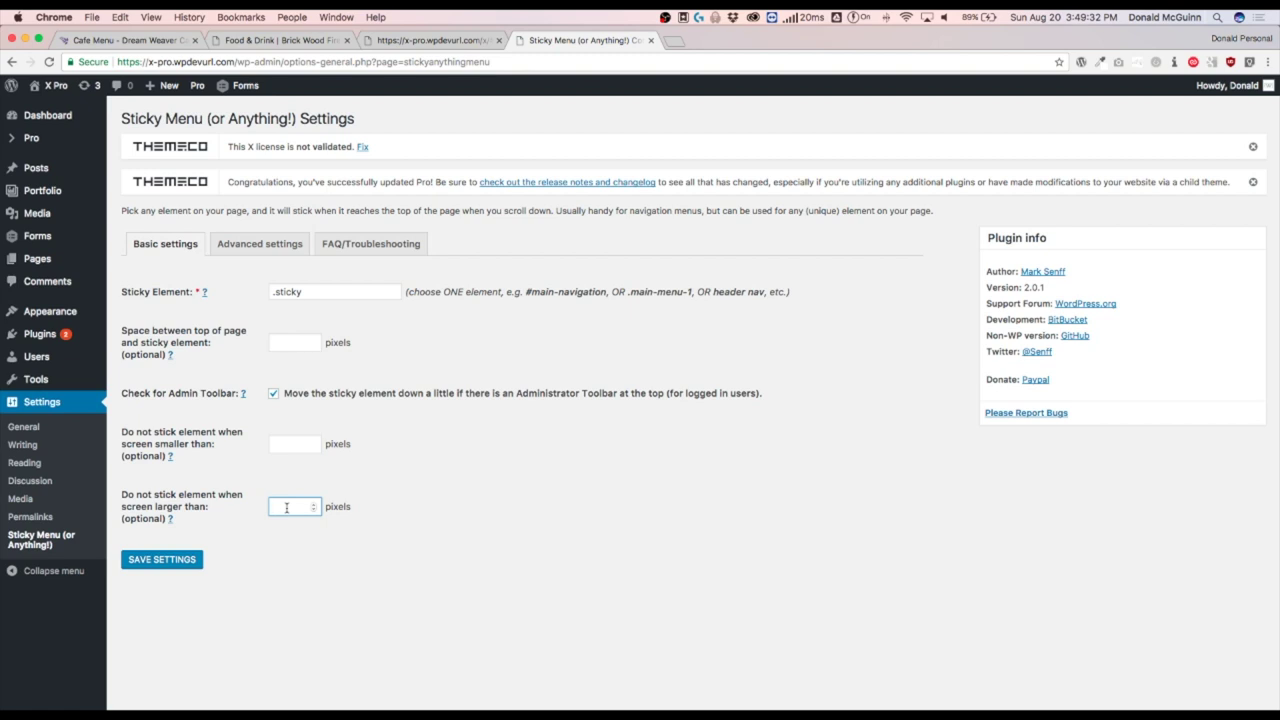
text(97)
key(BackSpace)
Set the element not to stick on screens smaller than 979 pixels and save the plugin settings.
click(289, 442)
click(410, 471)
click(158, 560)
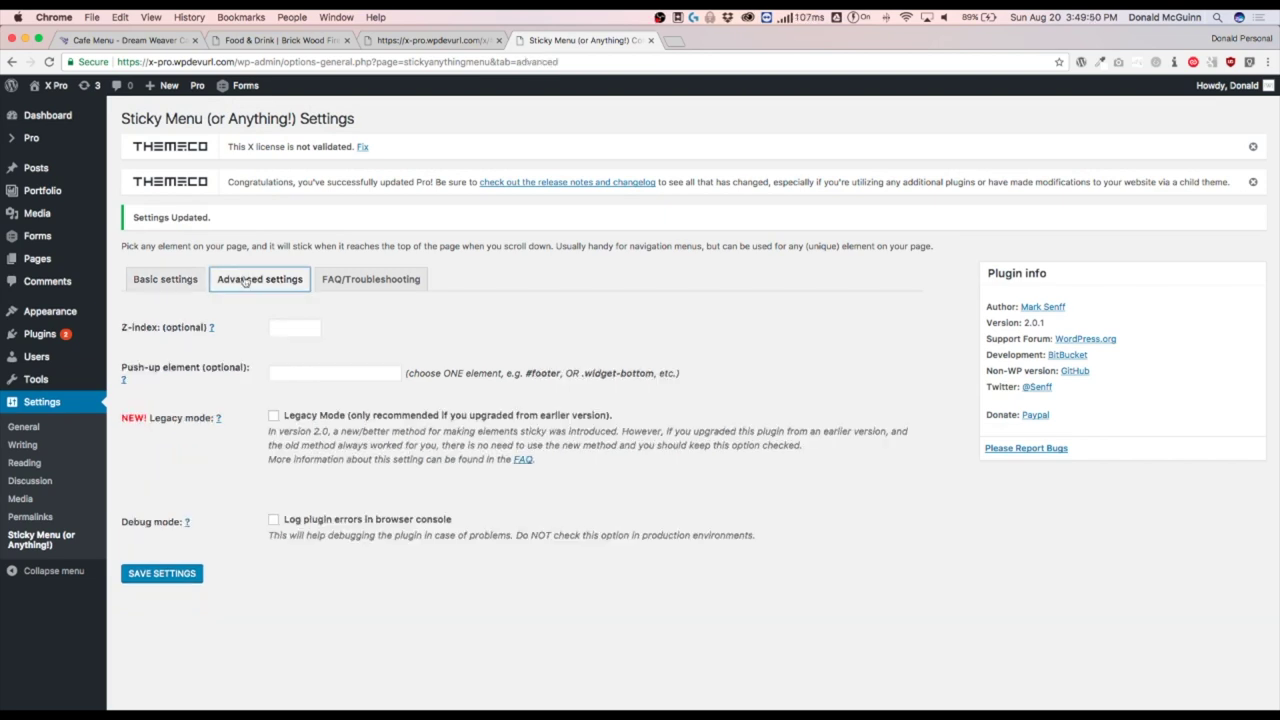
Look at the plugin's FAQ and try a Z-index of -1 in the advanced settings before returning to the basic settings.
click(355, 281)
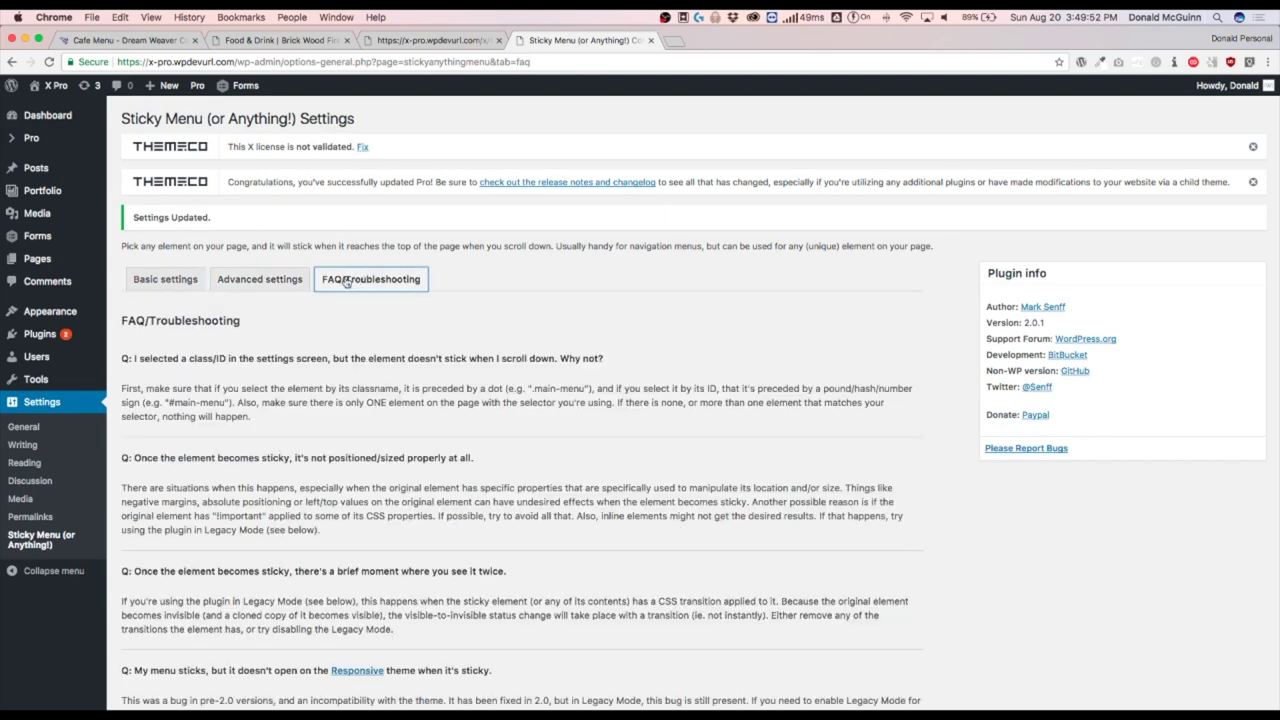
click(264, 281)
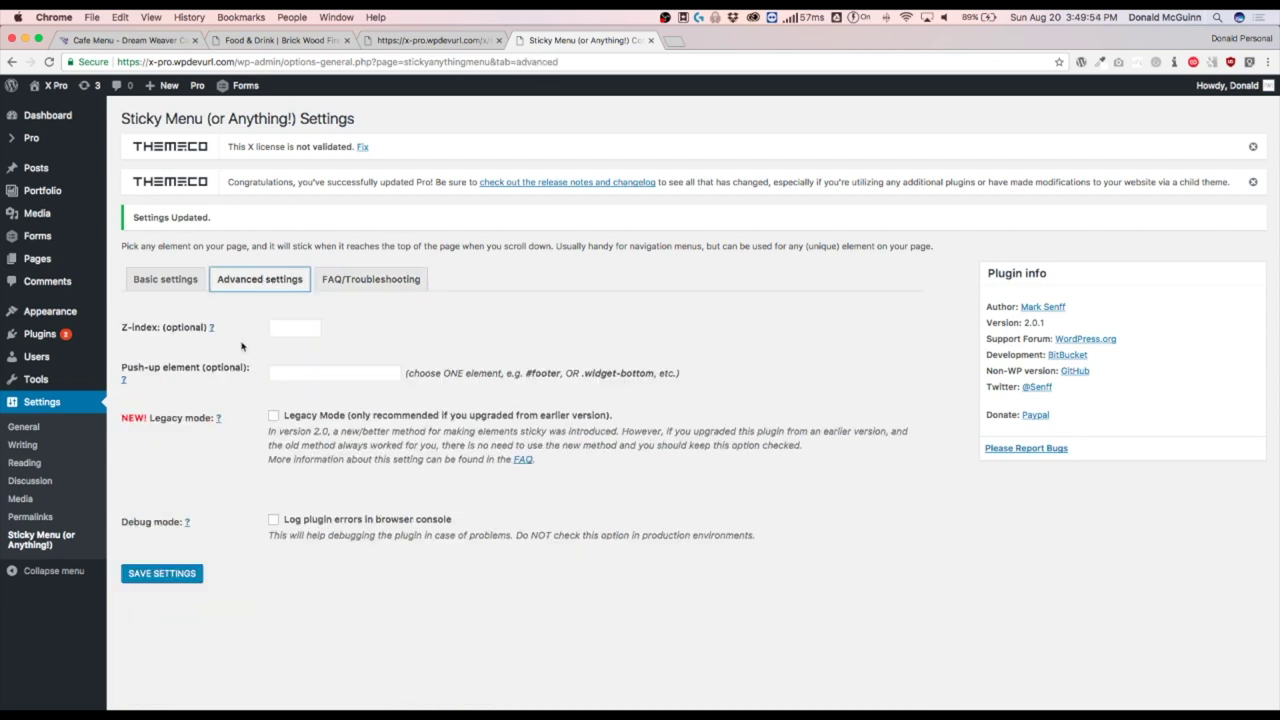
click(287, 325)
text(-1)
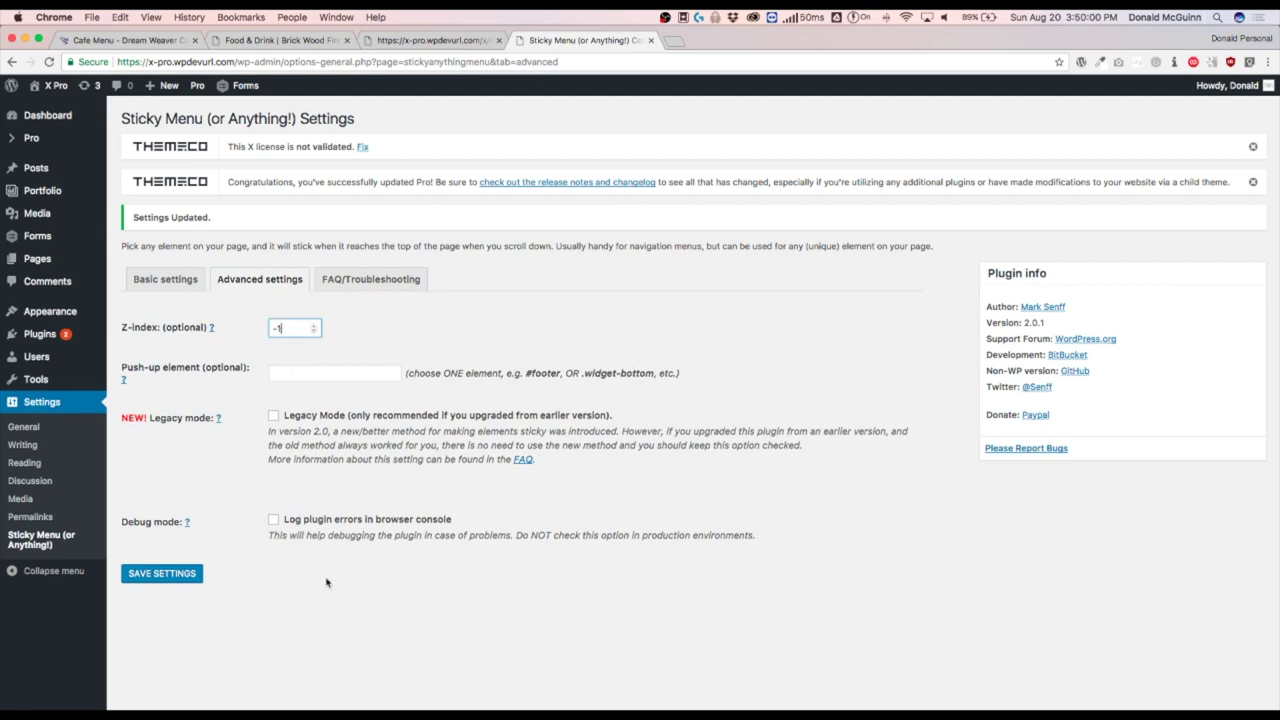
key(BackSpace)
key(BackSpace)
click(152, 281)
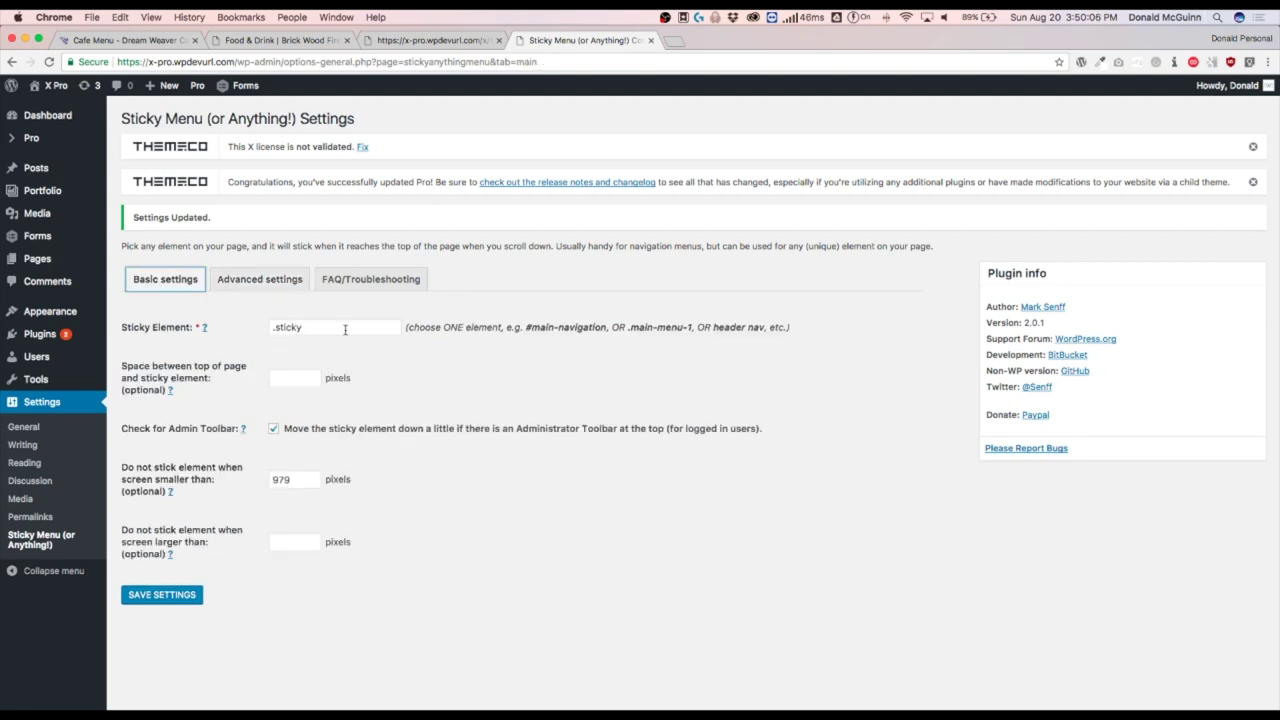
In the X Pro content builder, give the custom message section (Section 1) the class sticky.
drag(344, 329, 233, 327)
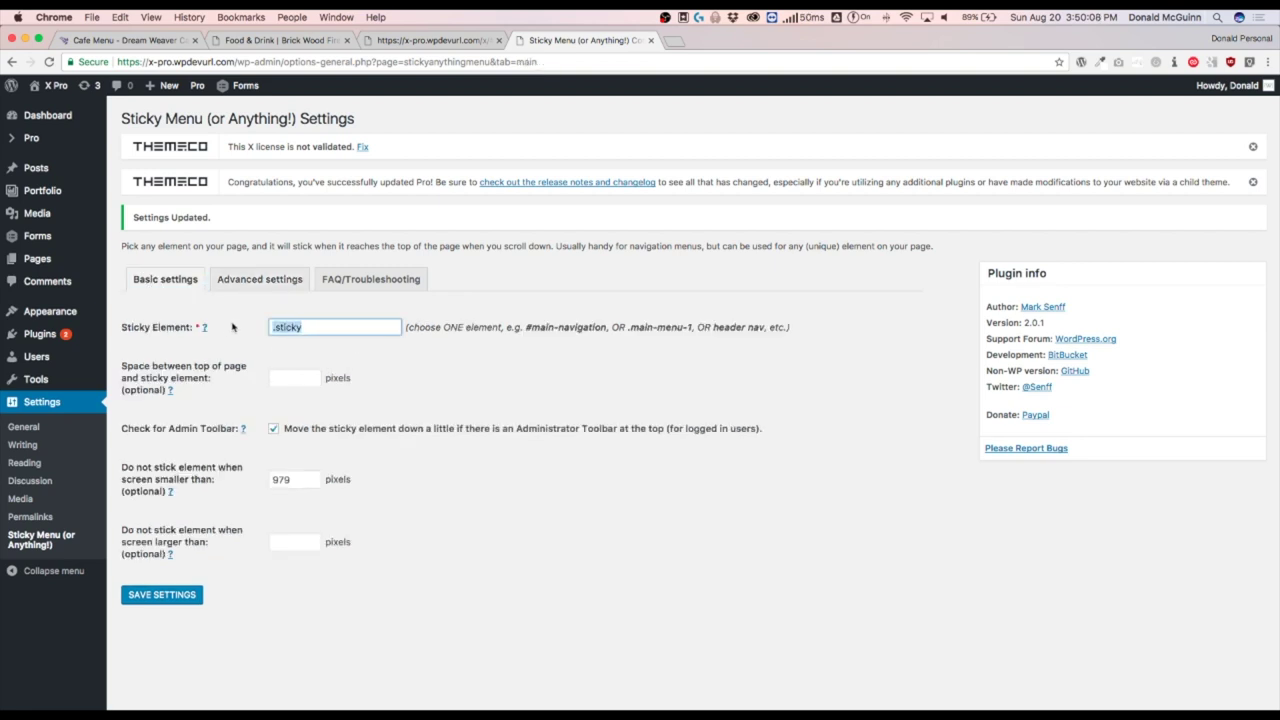
click(433, 40)
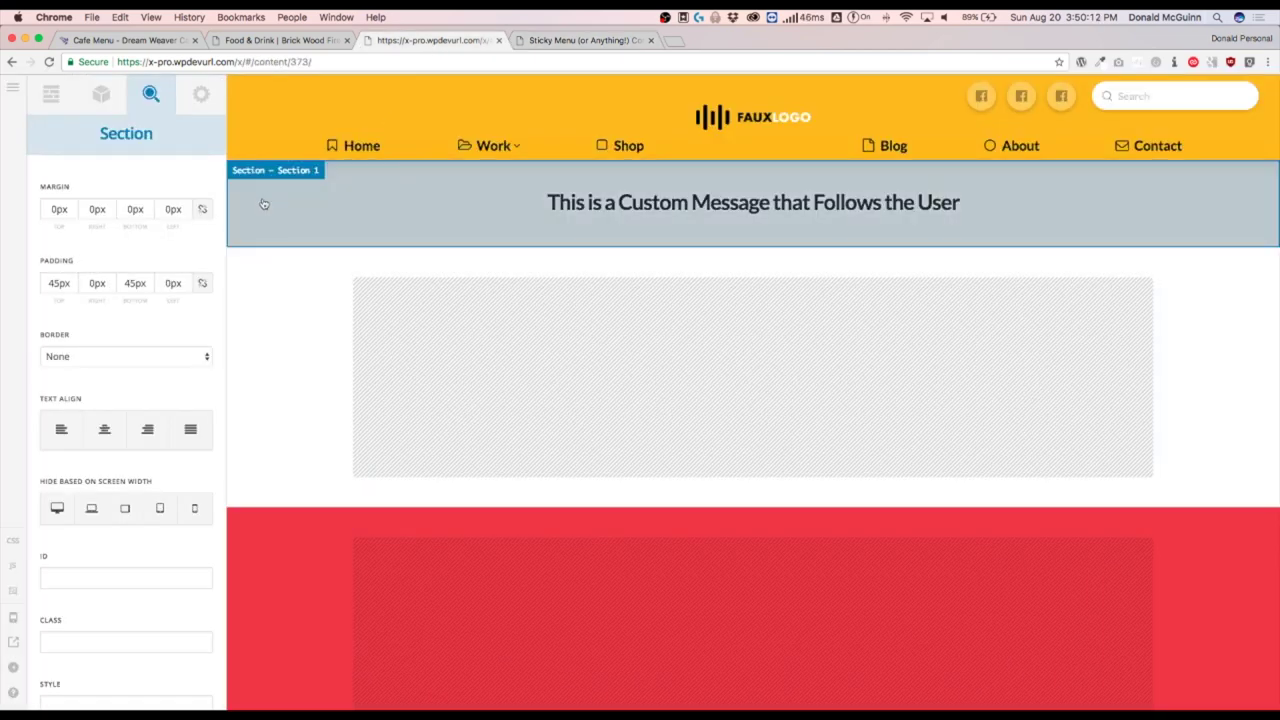
click(256, 207)
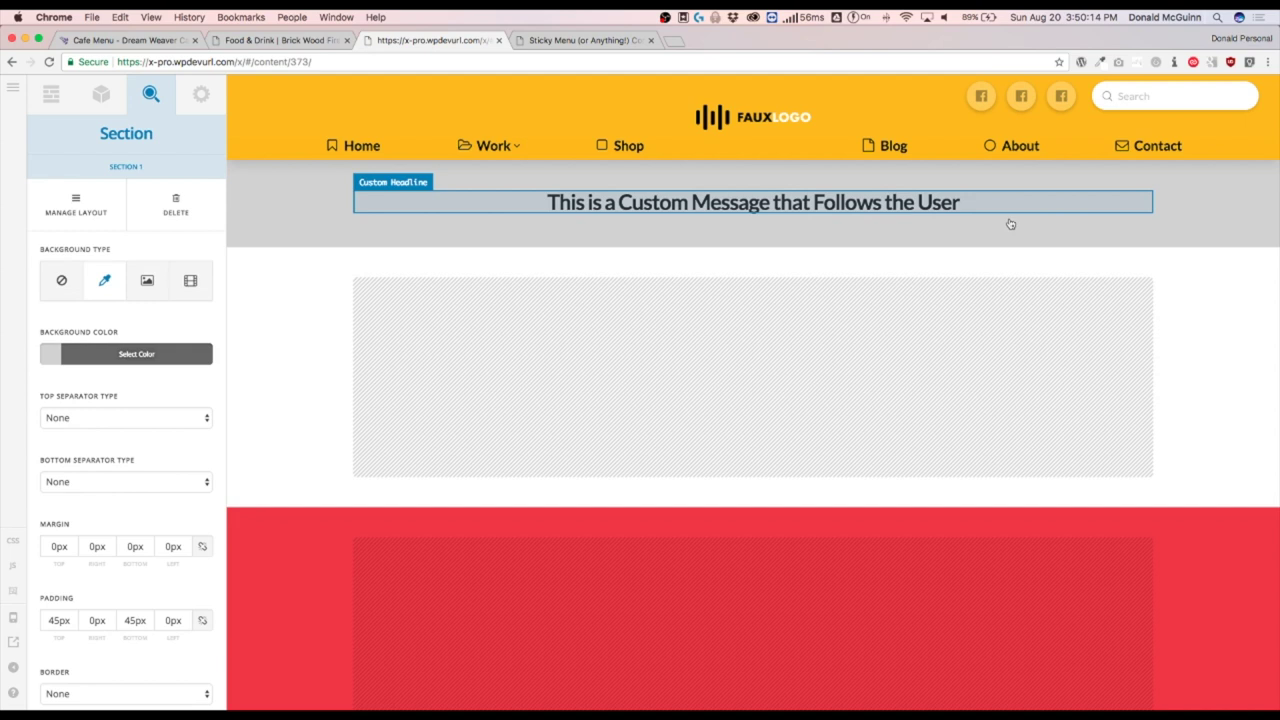
scroll(120, 530, down, 5)
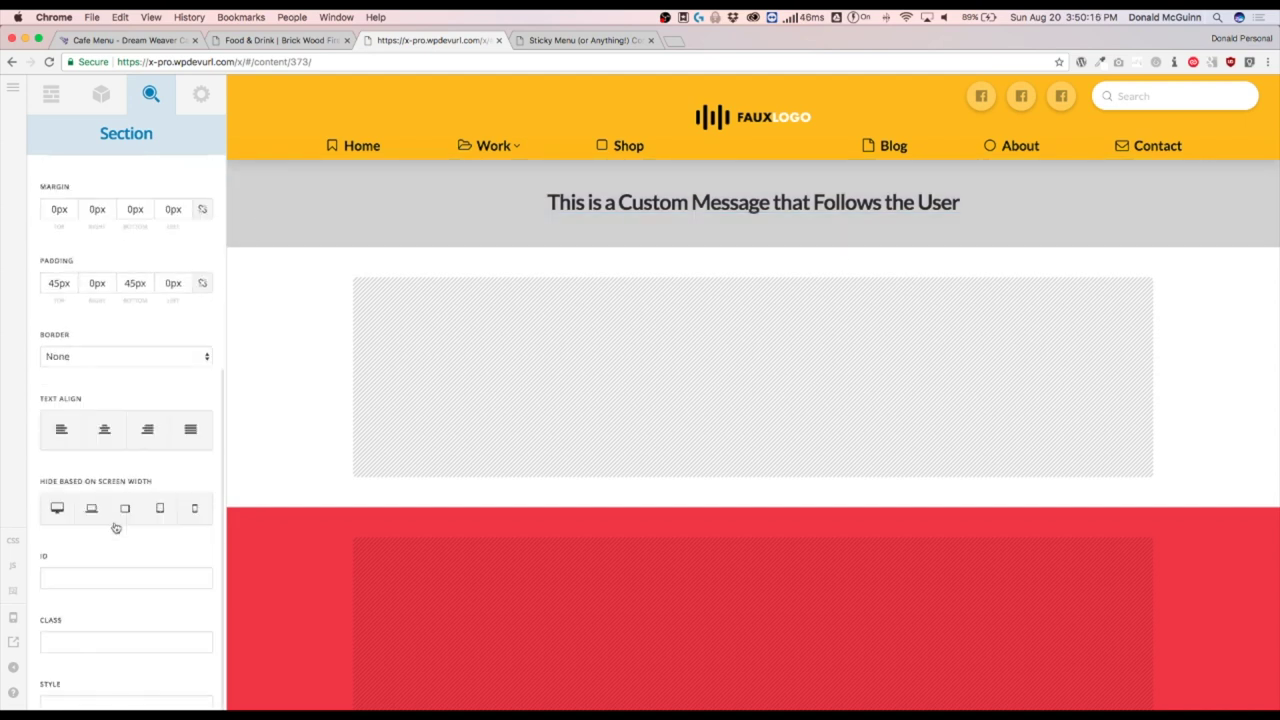
scroll(291, 177, down, 3)
scroll(269, 281, up, 3)
click(254, 217)
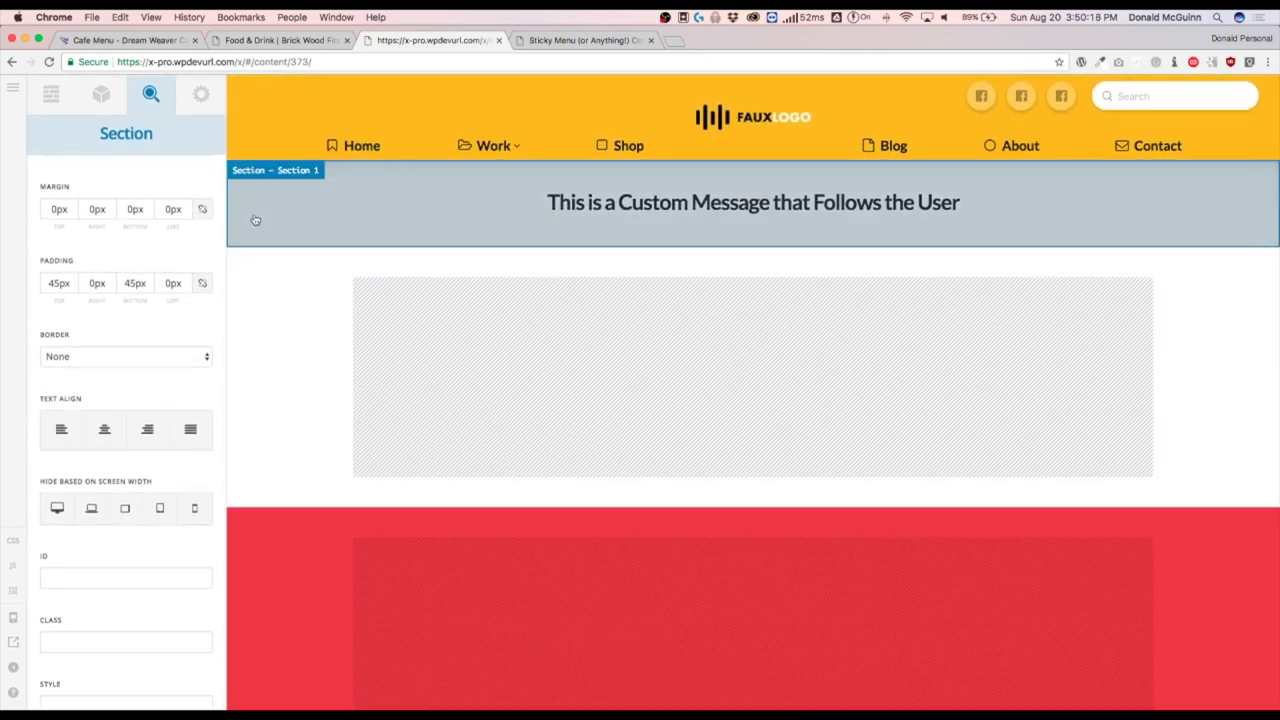
scroll(101, 586, down, 5)
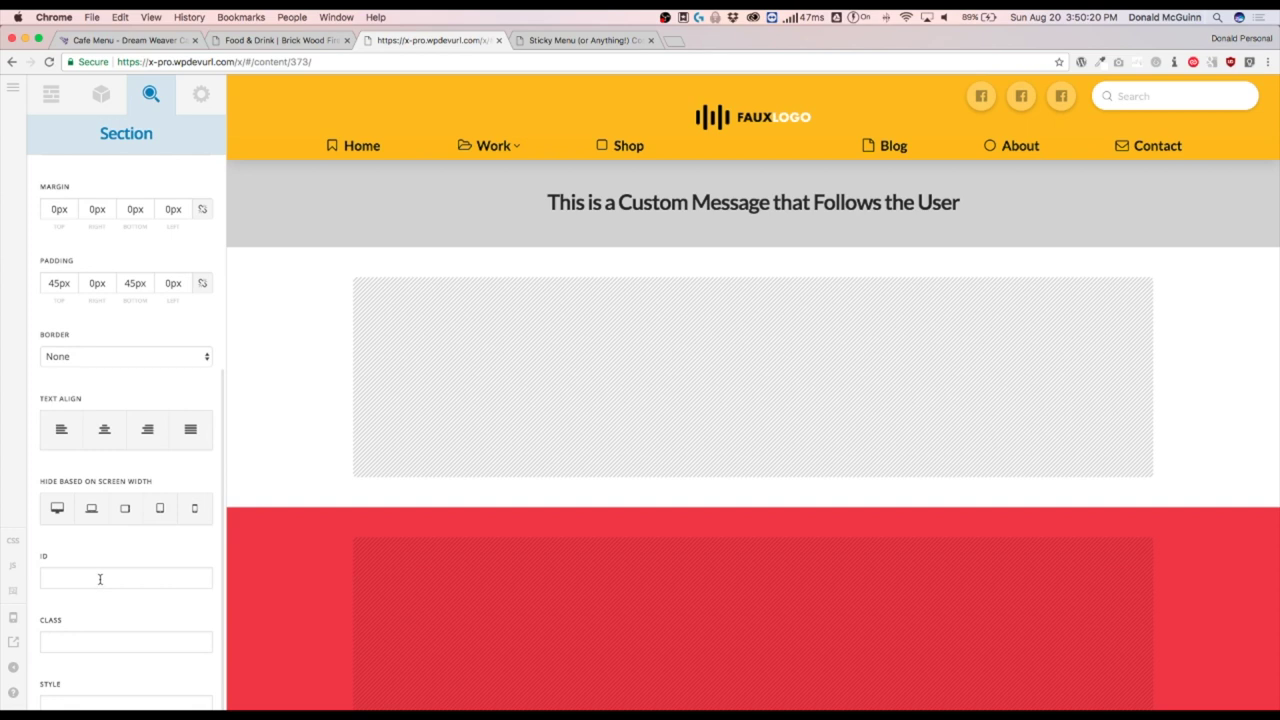
click(83, 641)
text(sticky)
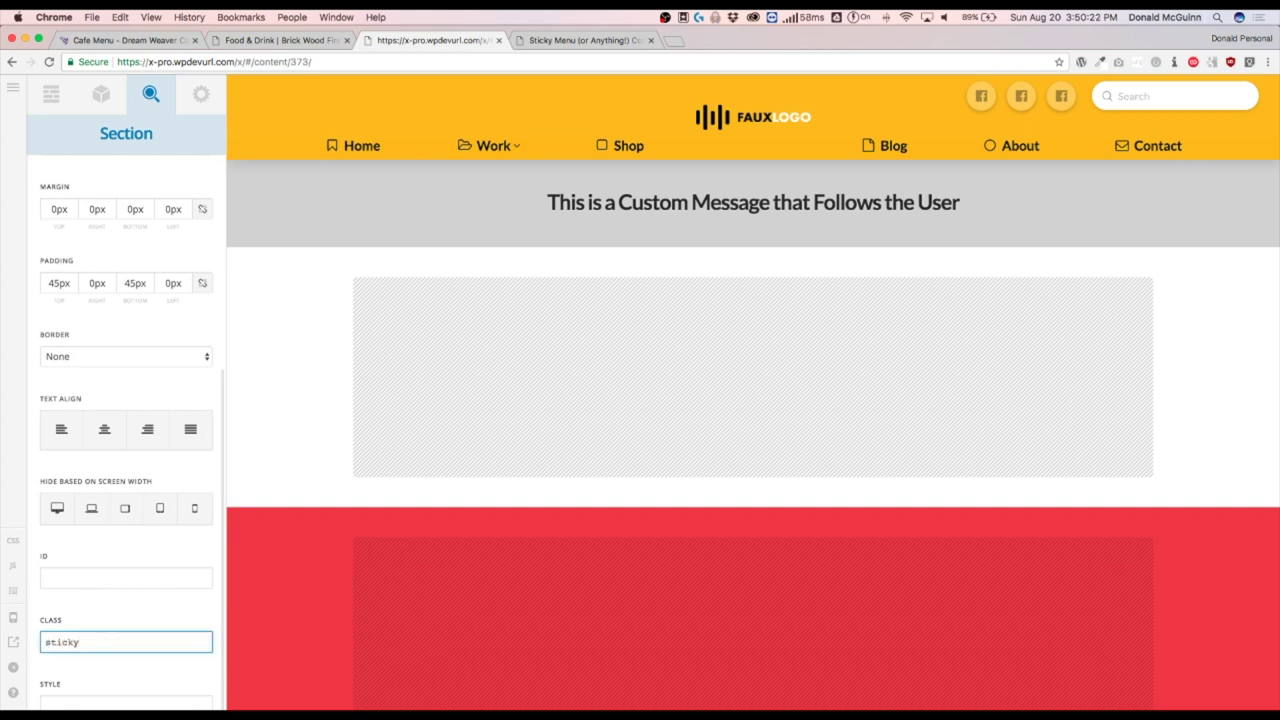
click(104, 612)
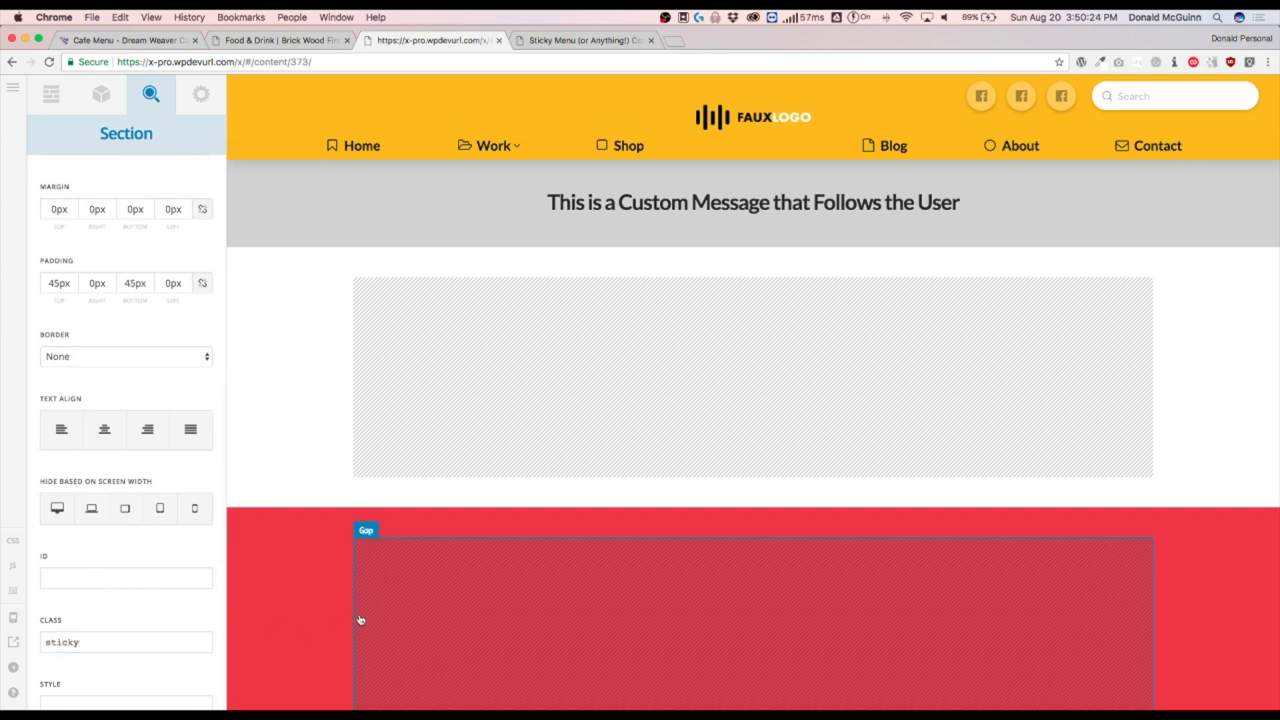
Check the custom message section's scroll behaviour in the builder preview and open the live Sticky Section page.
scroll(306, 607, down, 5)
scroll(305, 609, up, 5)
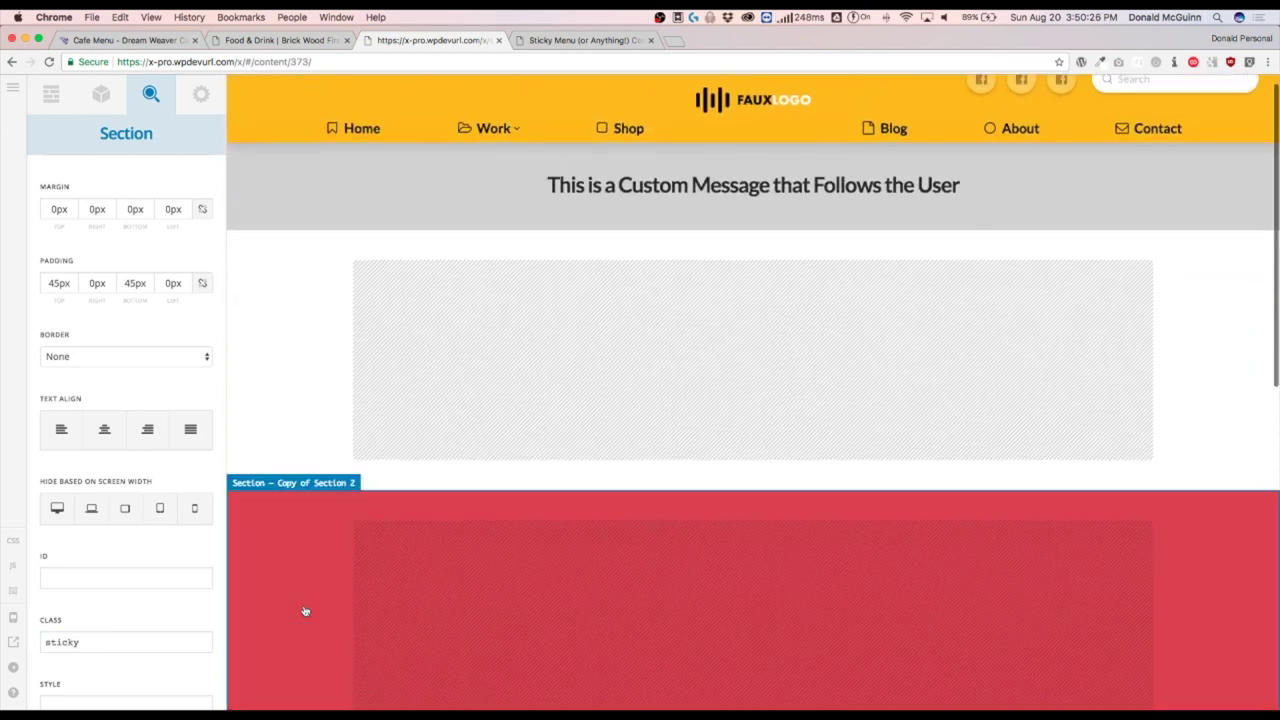
scroll(306, 610, down, 5)
scroll(303, 609, up, 3)
scroll(303, 609, down, 3)
scroll(300, 609, up, 5)
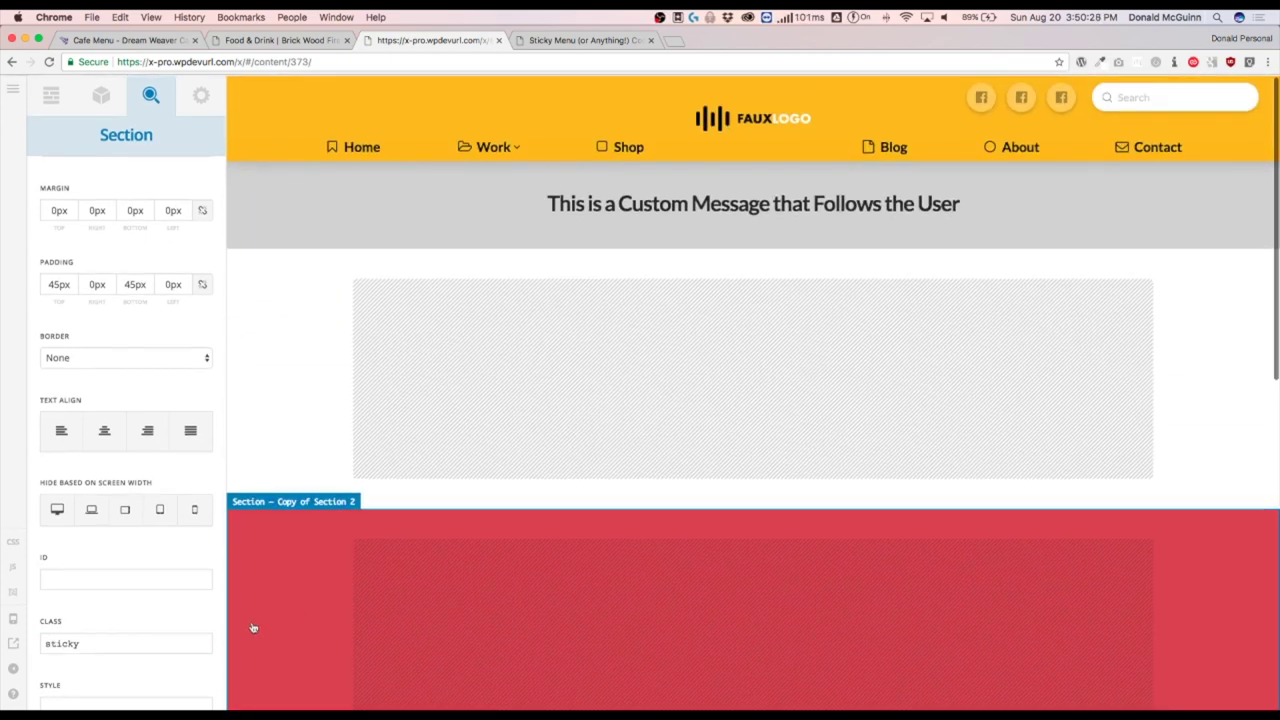
scroll(120, 628, up, 2)
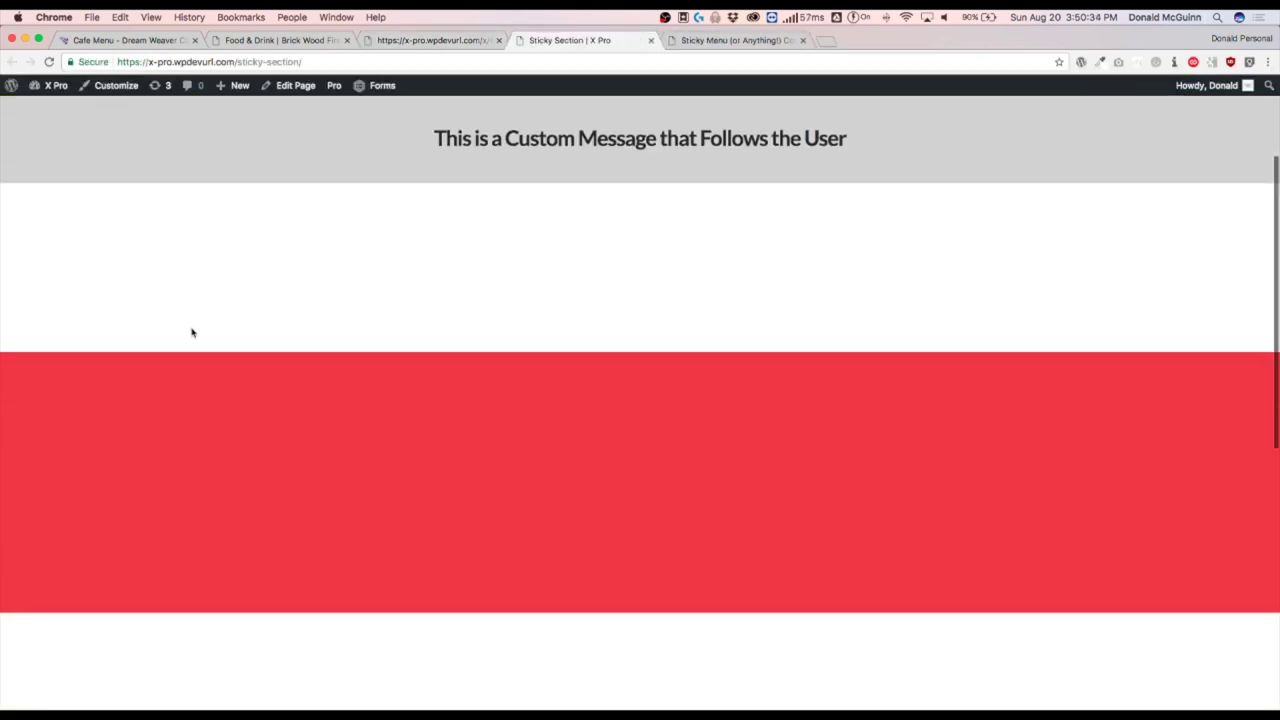
Examine how the custom message section behaves on the live page as the yellow header scrolls in and out of view.
scroll(193, 333, down, 10)
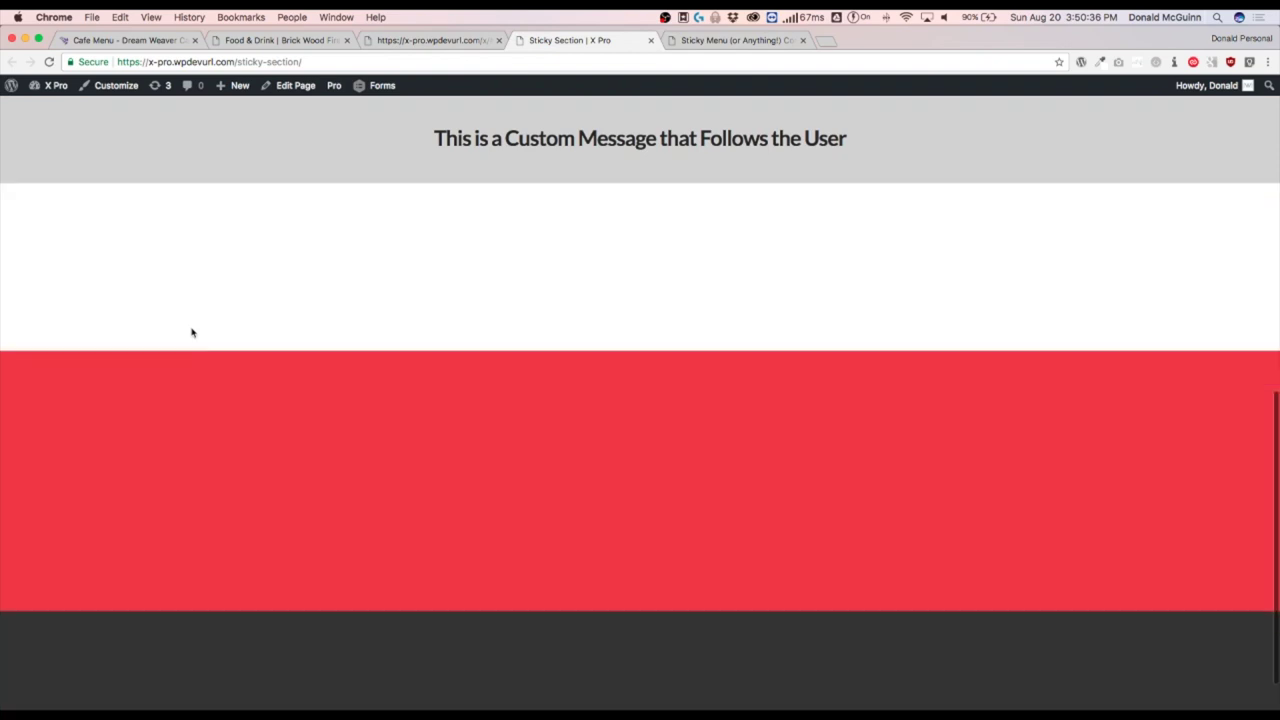
scroll(193, 333, up, 10)
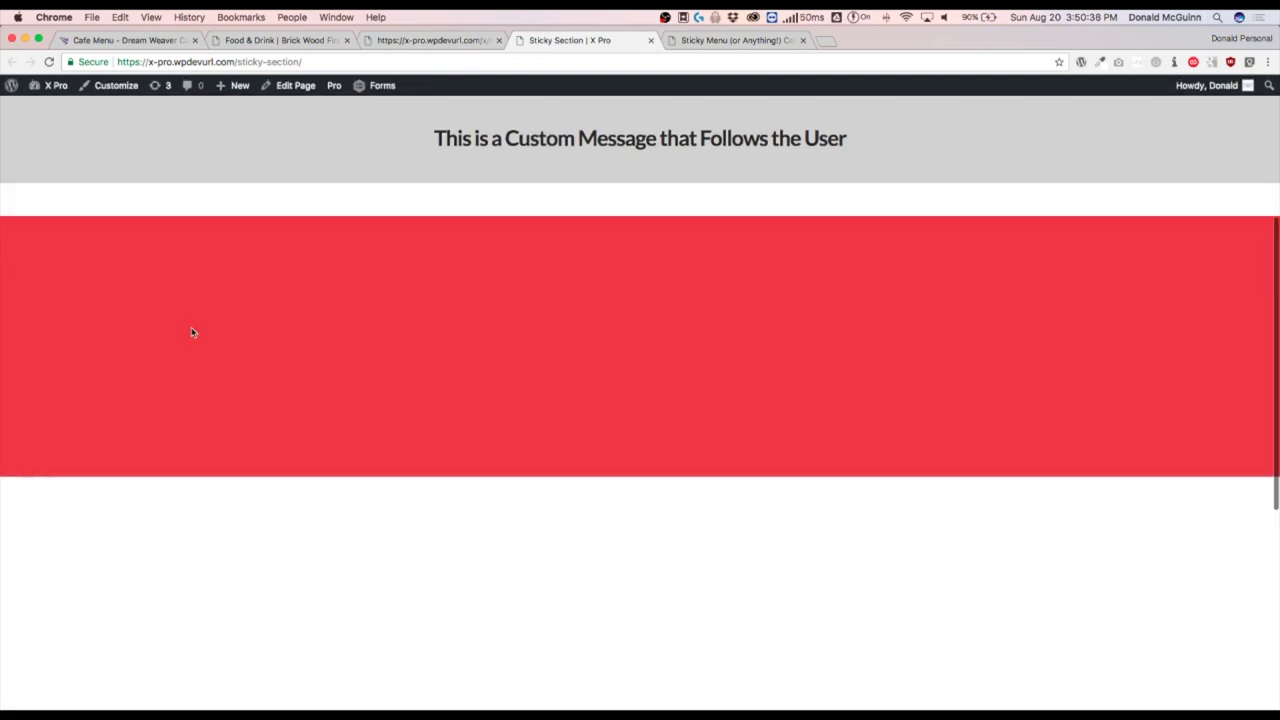
scroll(192, 332, up, 3)
scroll(192, 332, down, 3)
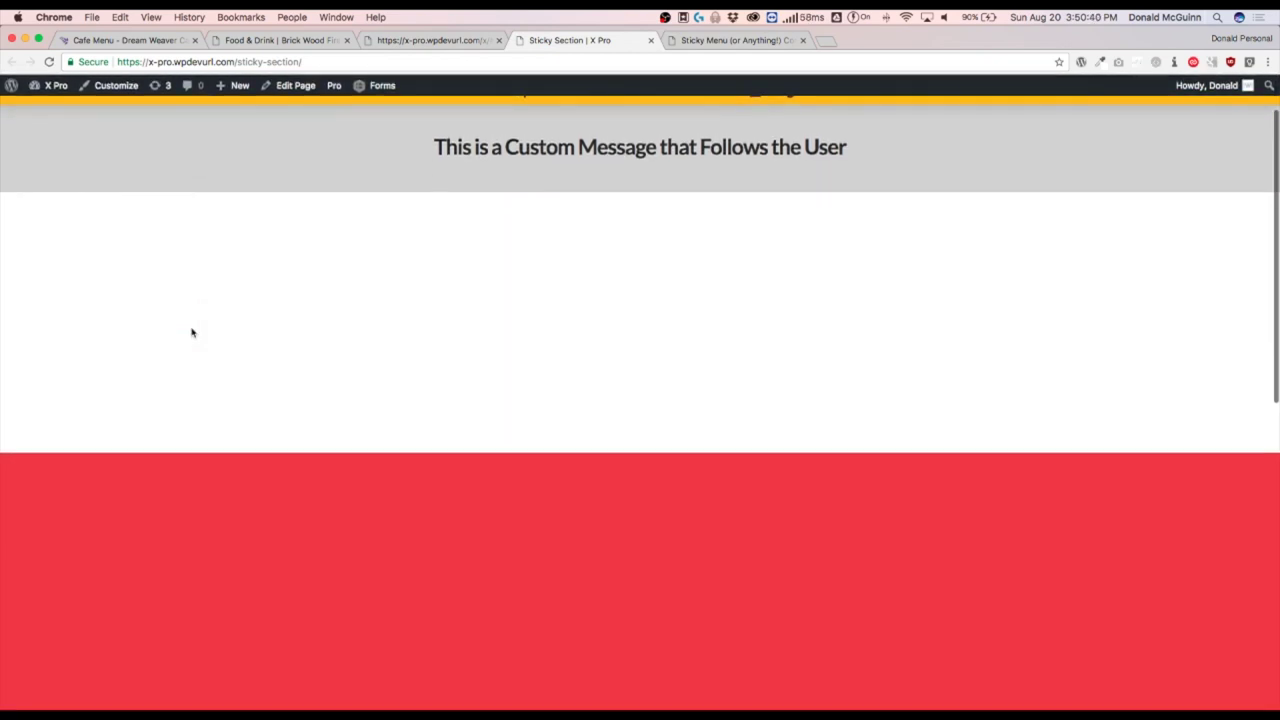
scroll(192, 333, up, 1)
scroll(192, 333, down, 1)
scroll(192, 333, up, 1)
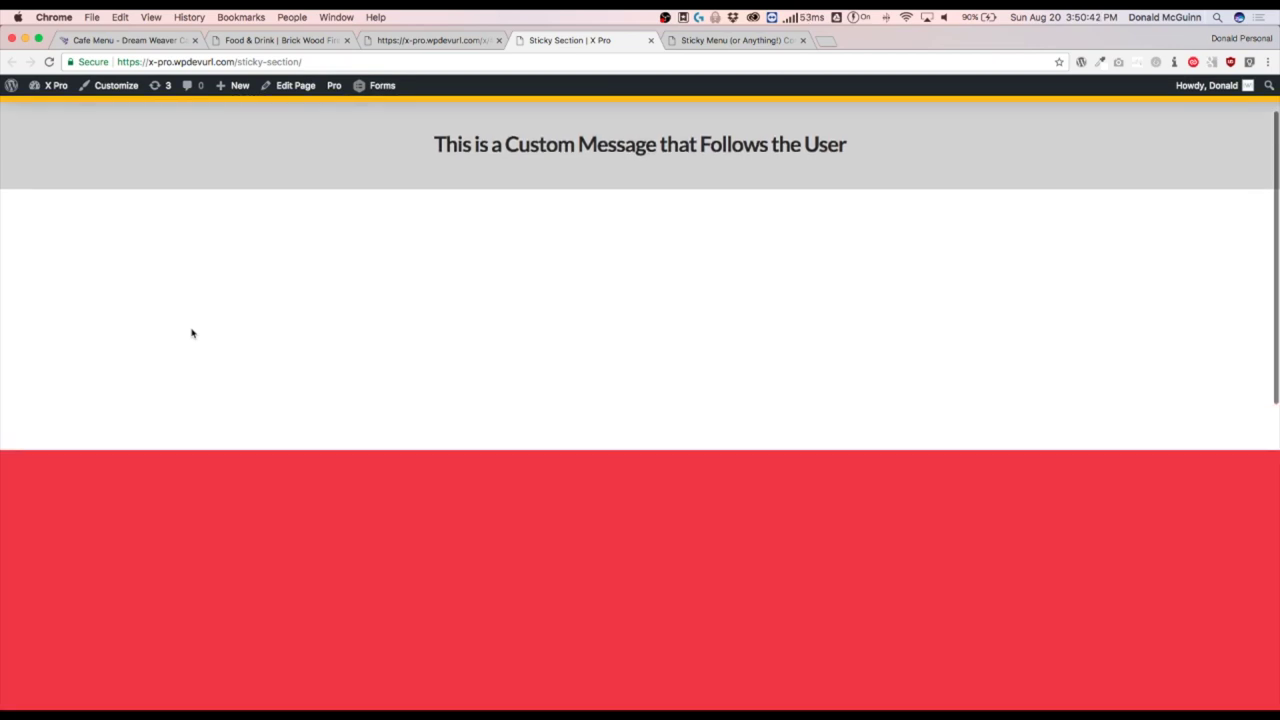
scroll(193, 333, down, 1)
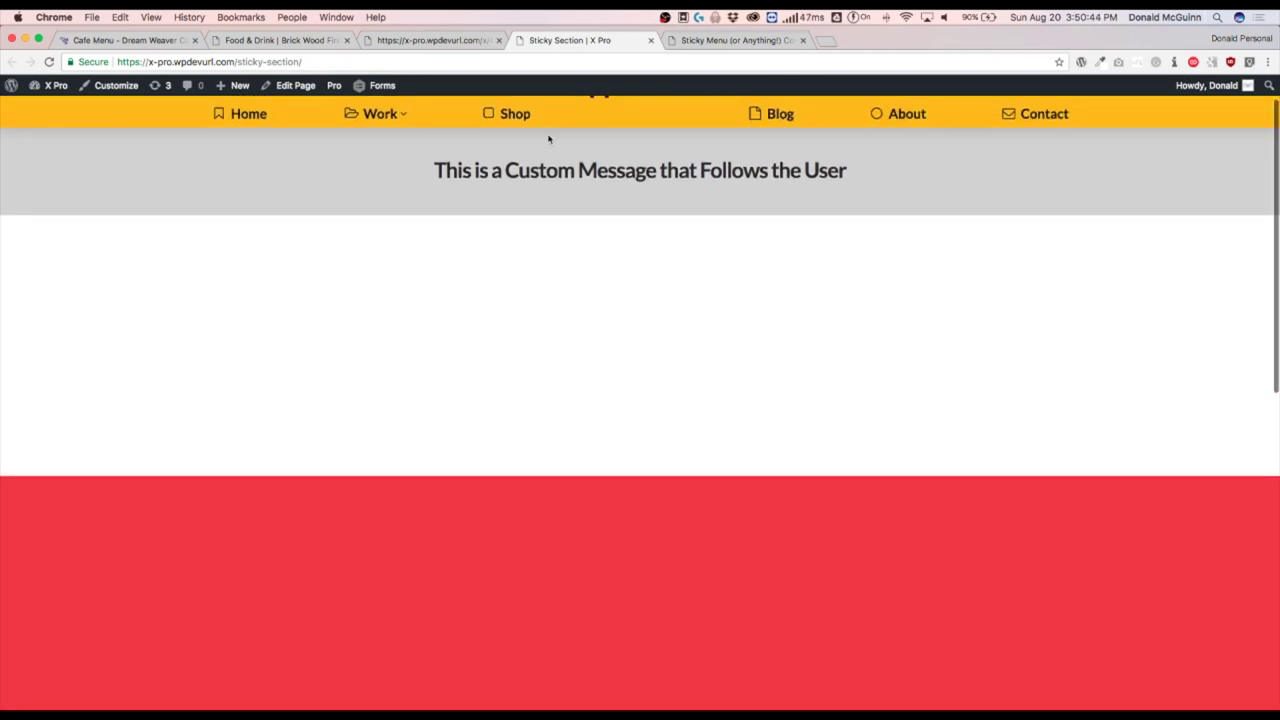
scroll(346, 231, down, 3)
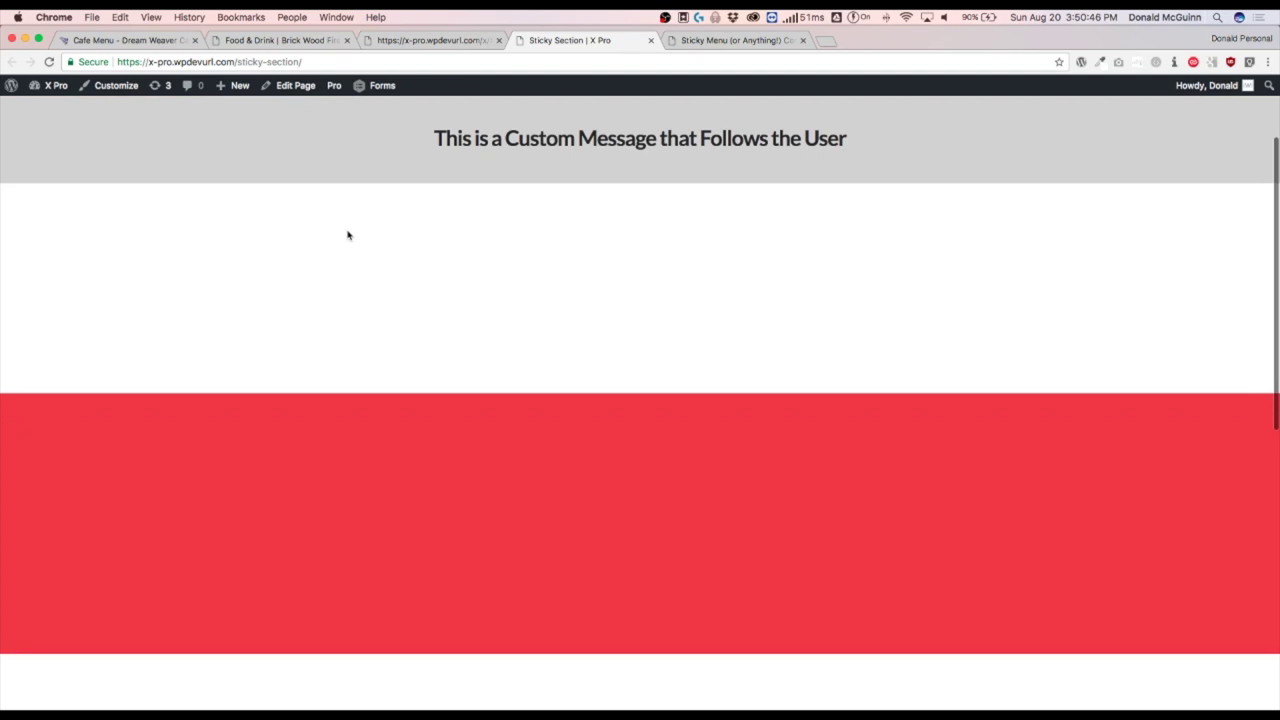
scroll(350, 233, up, 3)
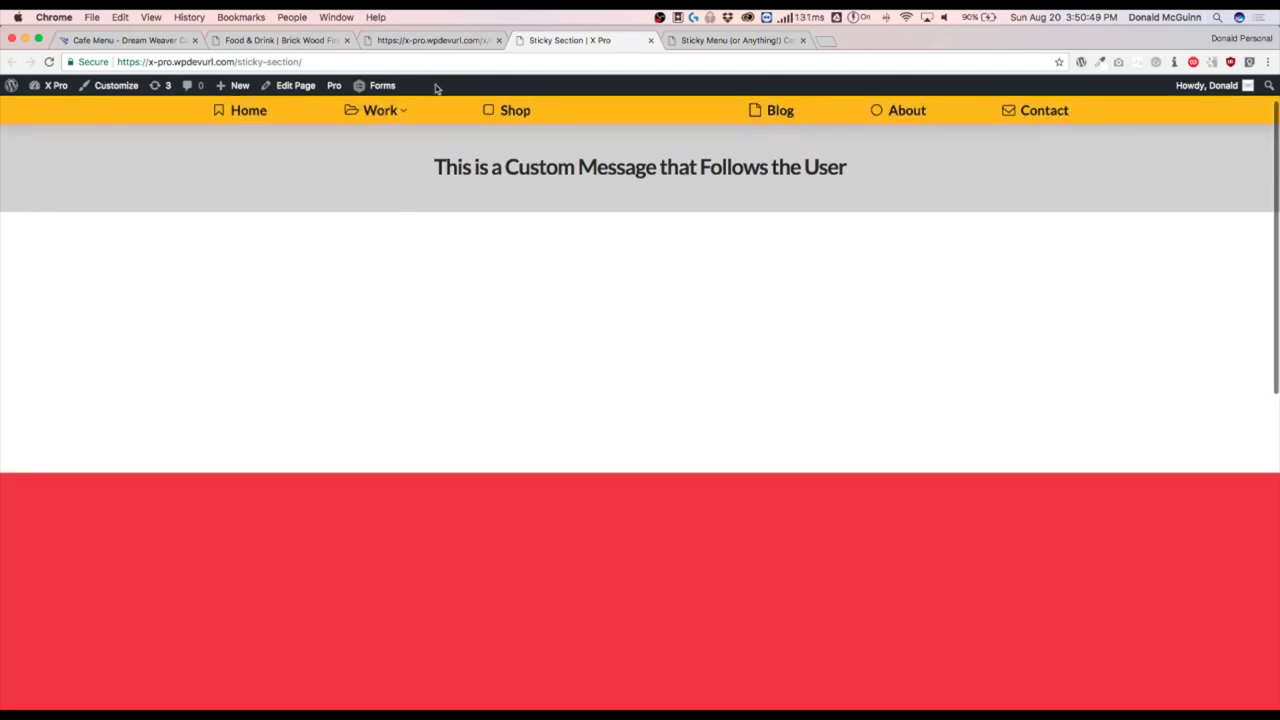
scroll(329, 217, up, 2)
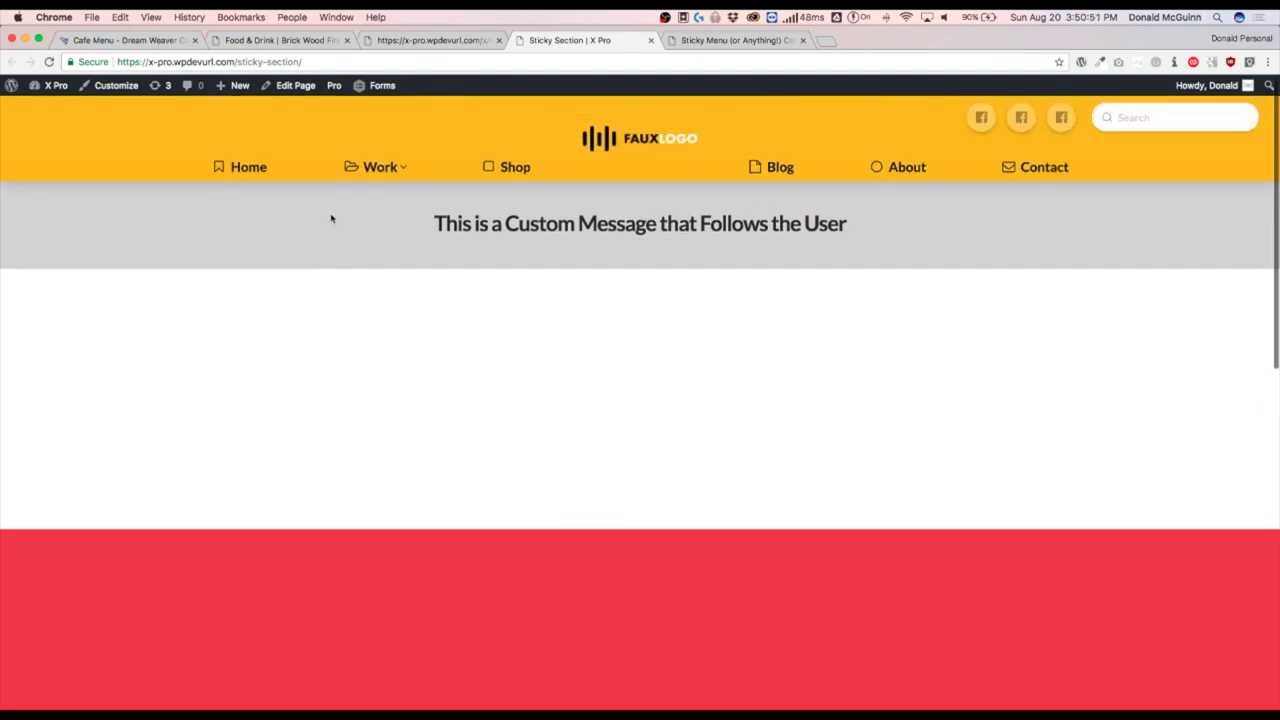
scroll(329, 217, down, 3)
scroll(329, 217, up, 3)
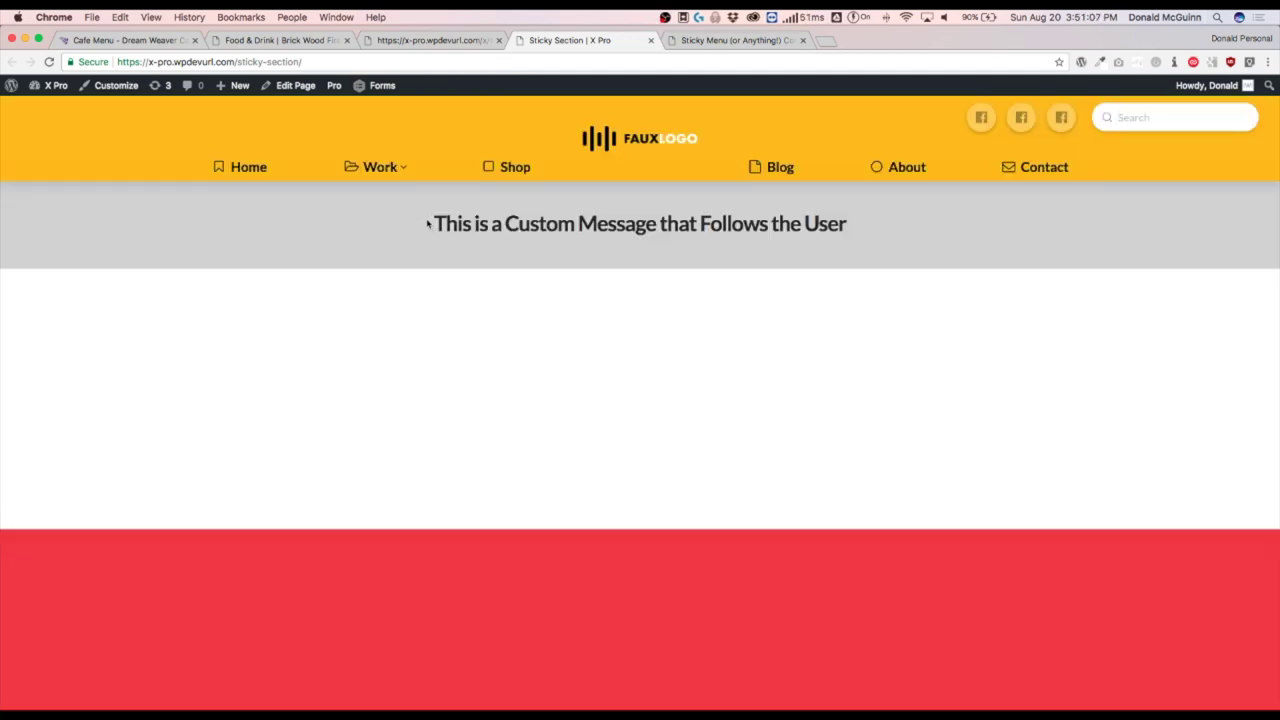
Scroll the live page down to the dark footer and back up to check the custom message along the whole page.
drag(433, 222, 829, 243)
click(273, 223)
scroll(270, 228, down, 10)
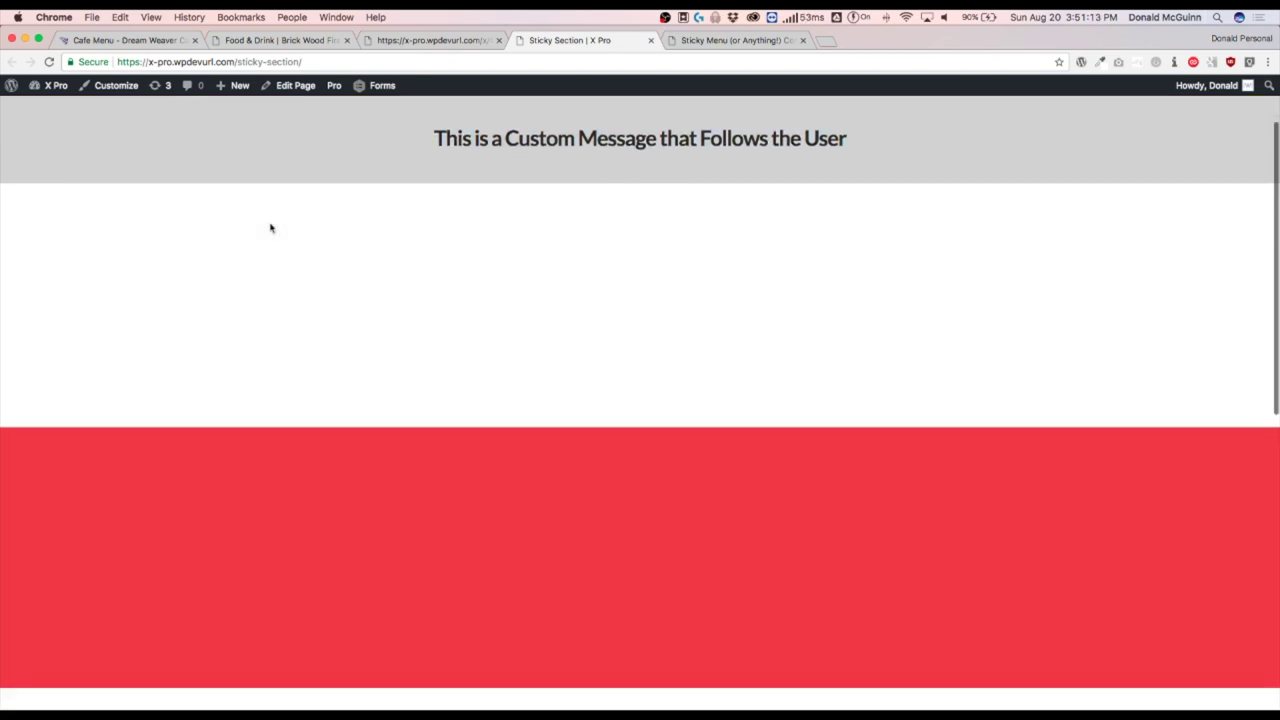
scroll(270, 228, down, 3)
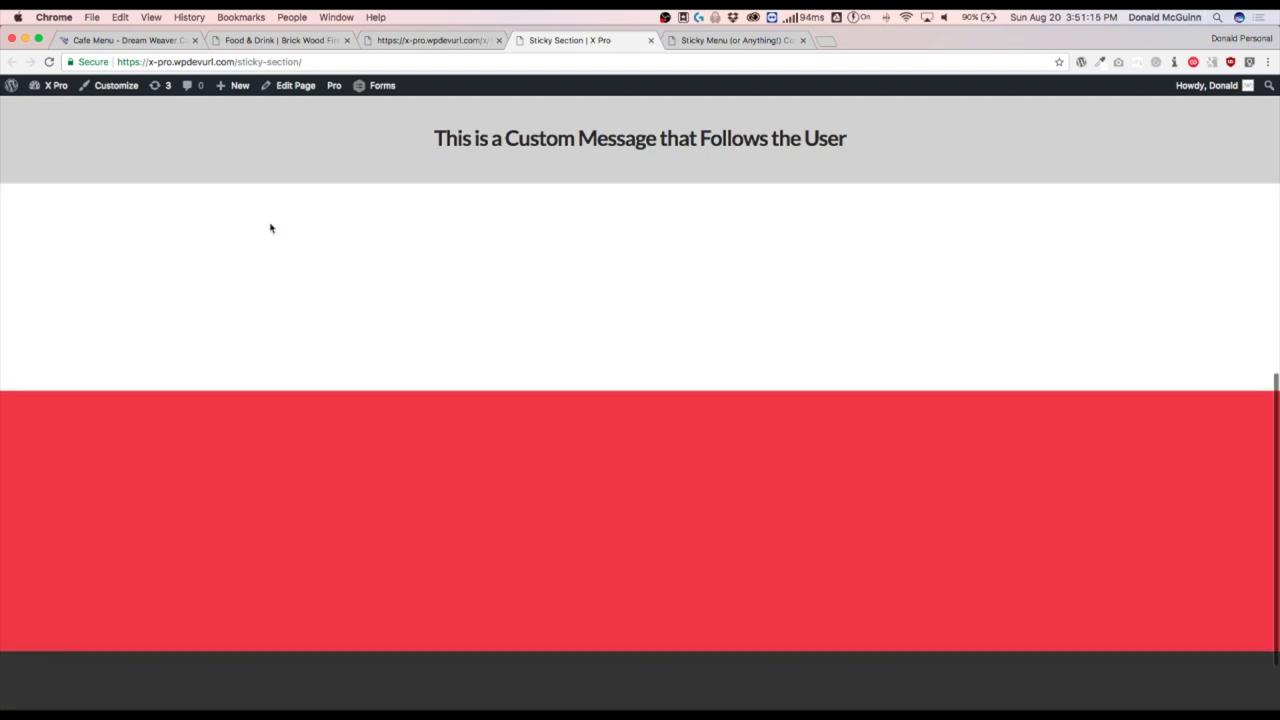
scroll(270, 228, down, 3)
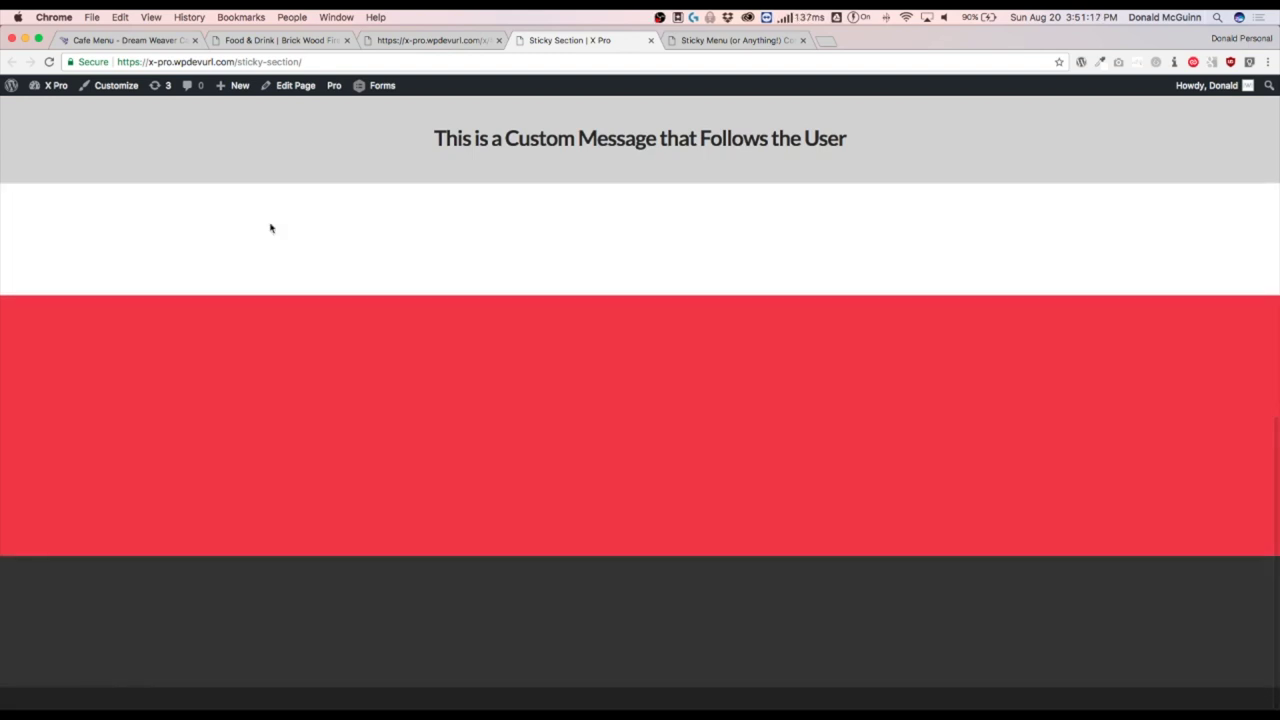
scroll(270, 228, up, 5)
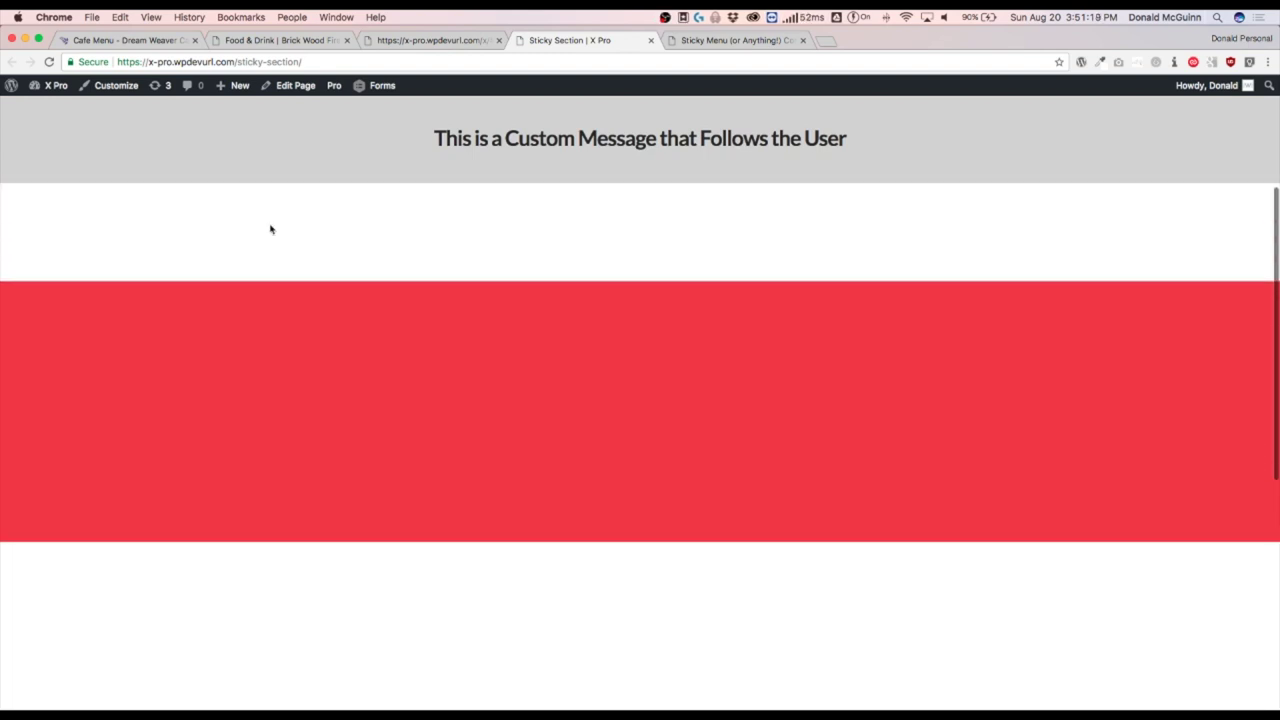
scroll(270, 229, up, 5)
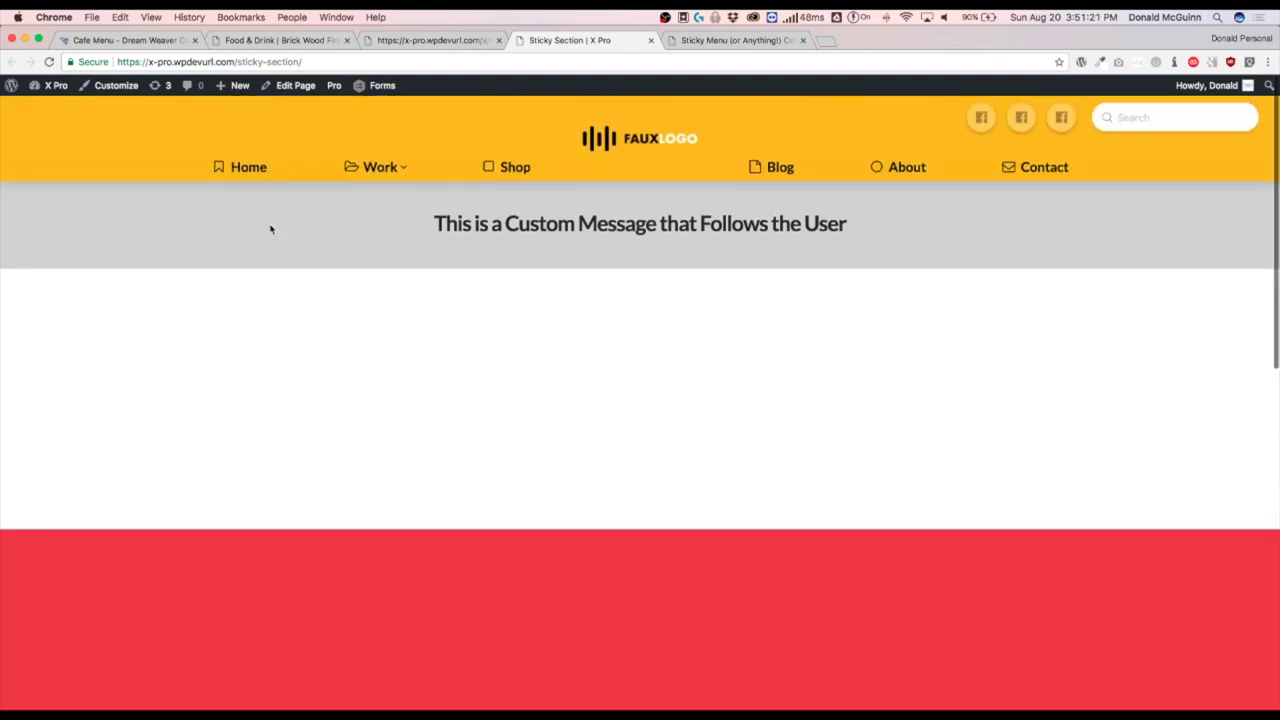